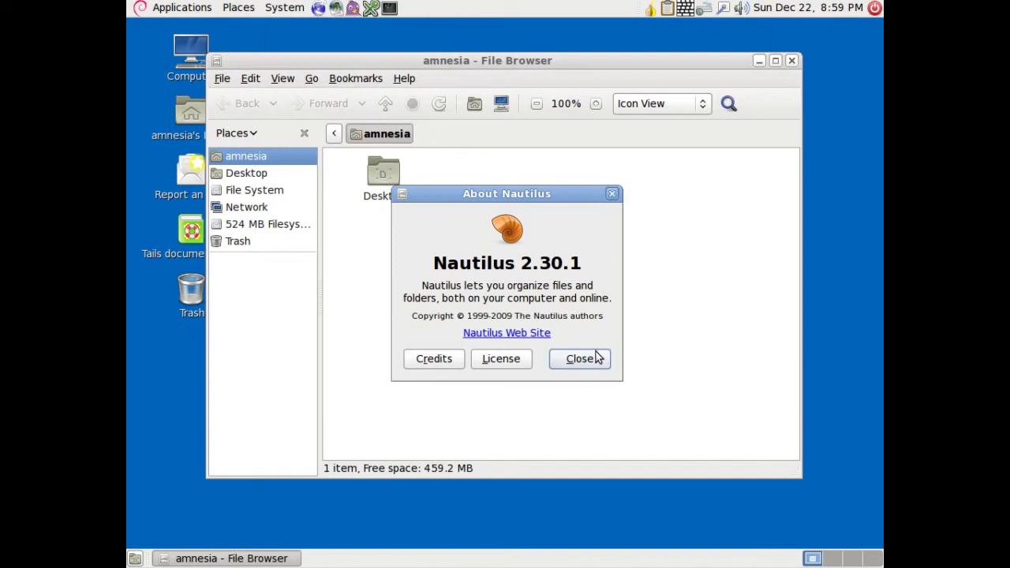
Close the file browser and review the multimedia, system and accessibility defaults in Preferred Applications.
click(792, 61)
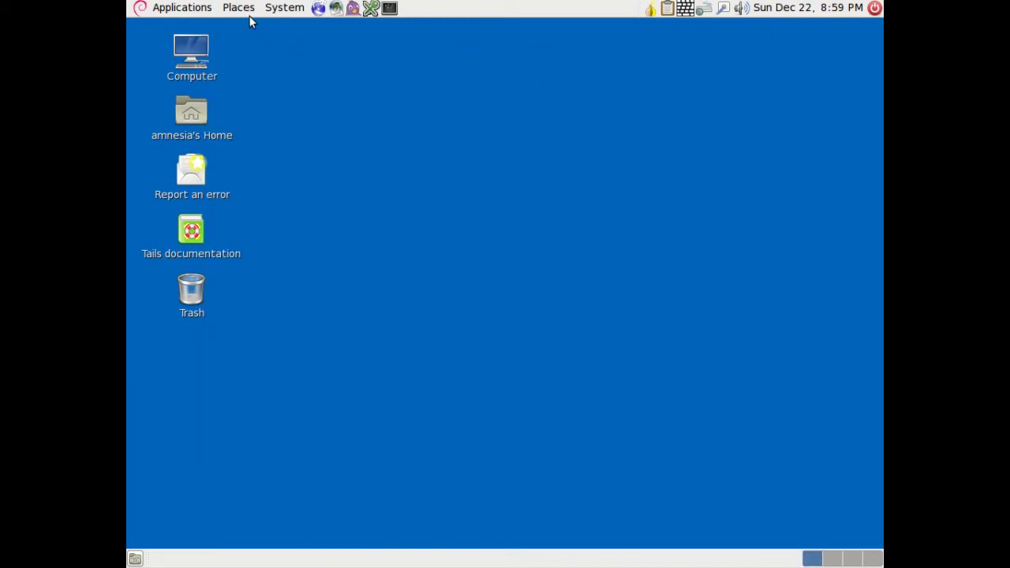
click(282, 9)
mouse_move(296, 29)
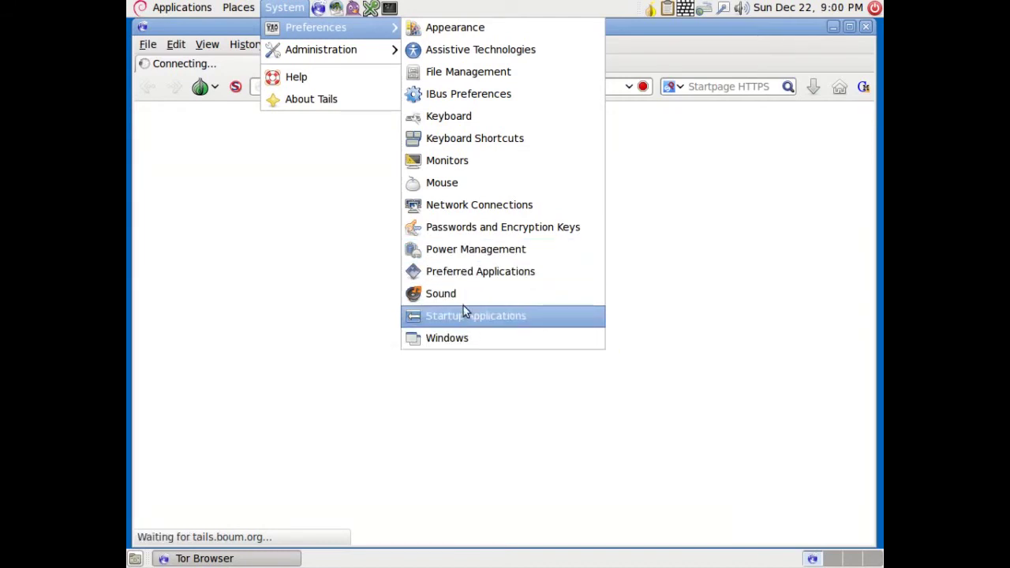
click(471, 271)
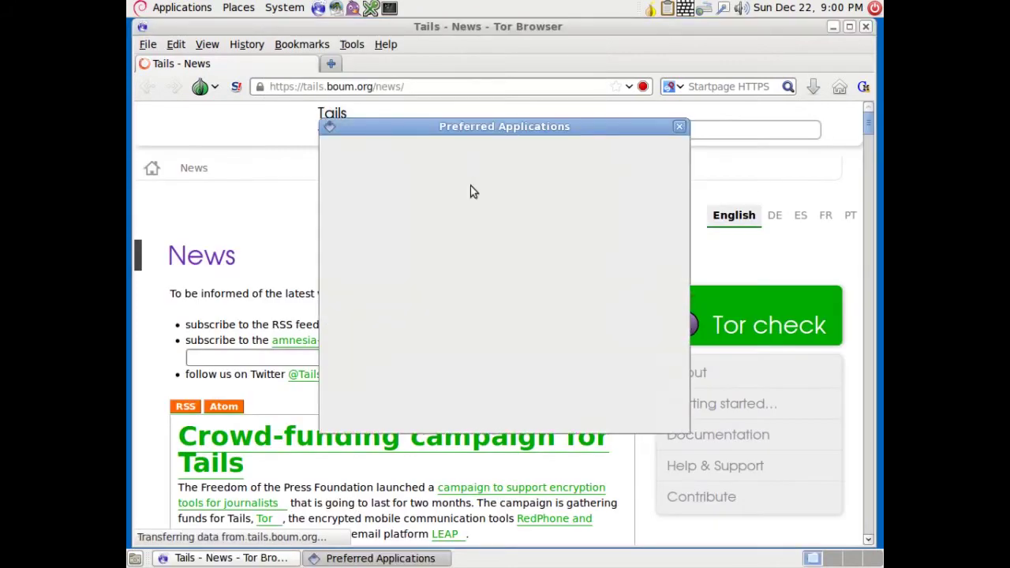
click(414, 156)
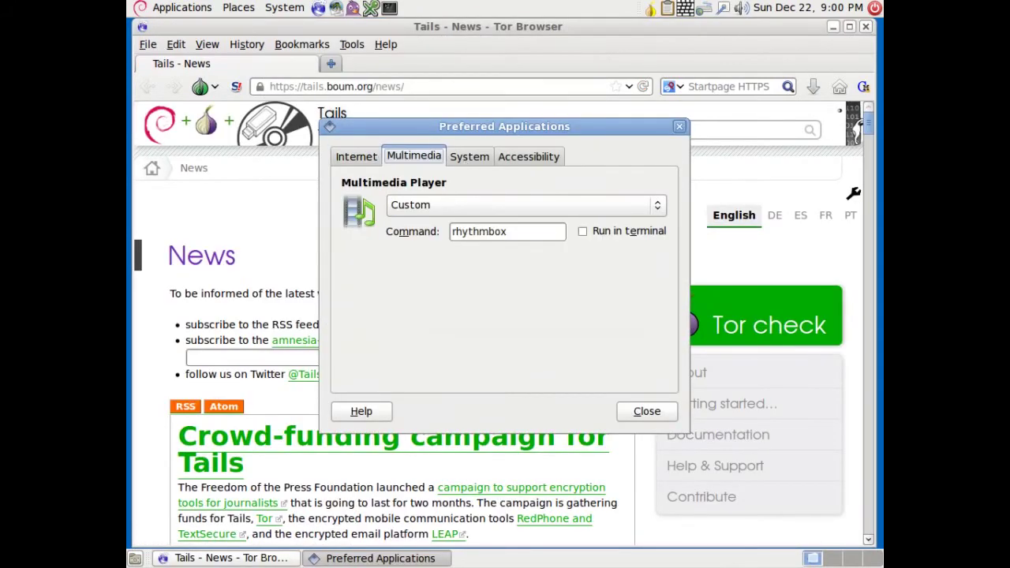
click(484, 158)
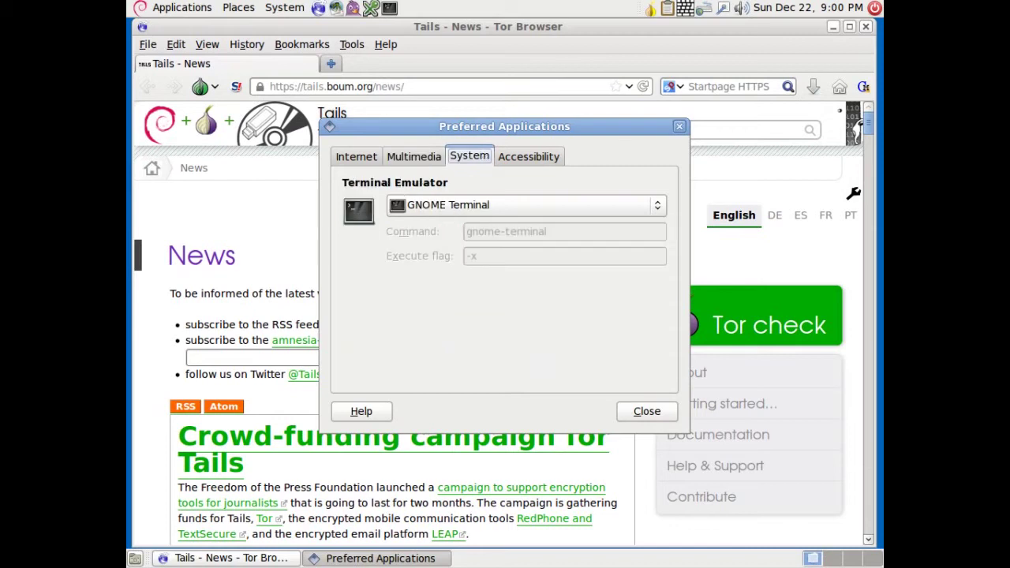
click(542, 158)
click(679, 126)
View the browser's version information in About TorBrowser and close it.
click(386, 44)
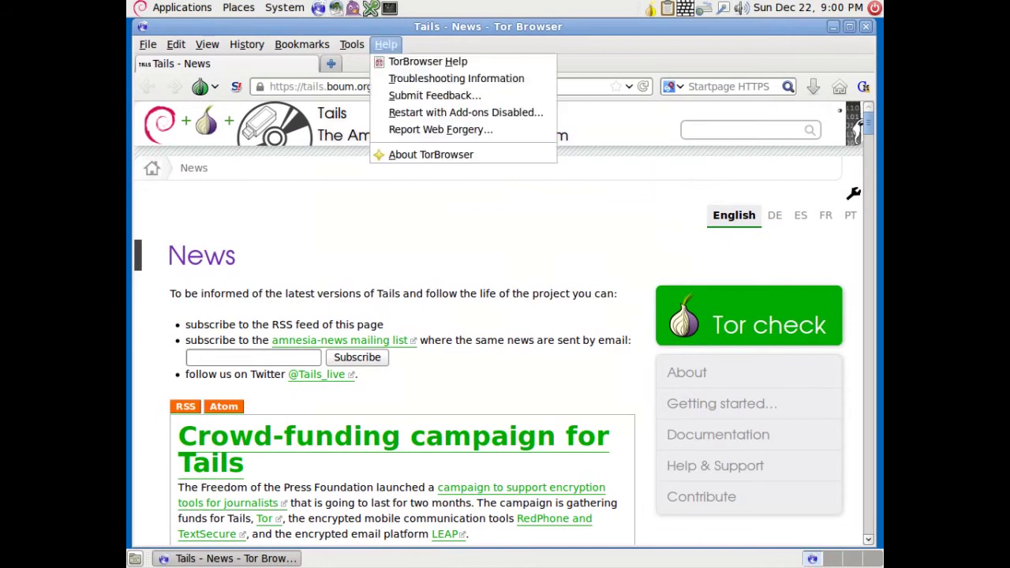
click(408, 154)
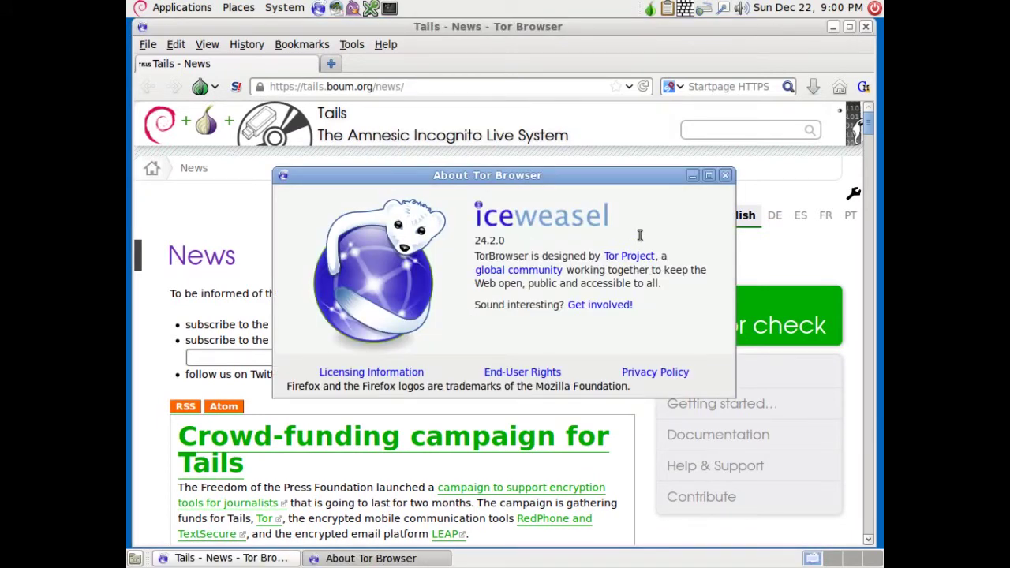
click(726, 175)
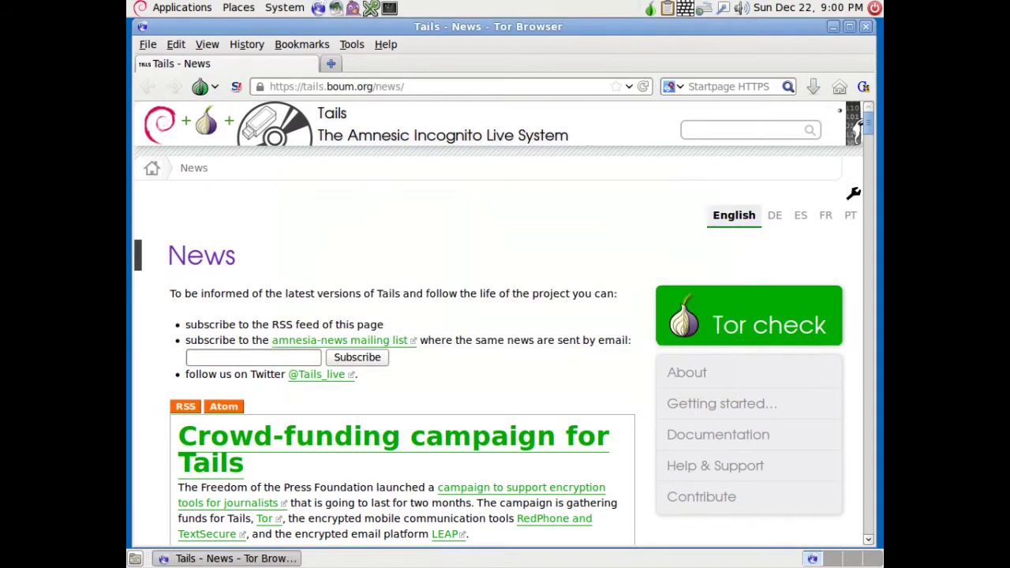
Review the proxy and security settings in the Torbutton preferences and leave without saving.
click(235, 86)
click(200, 87)
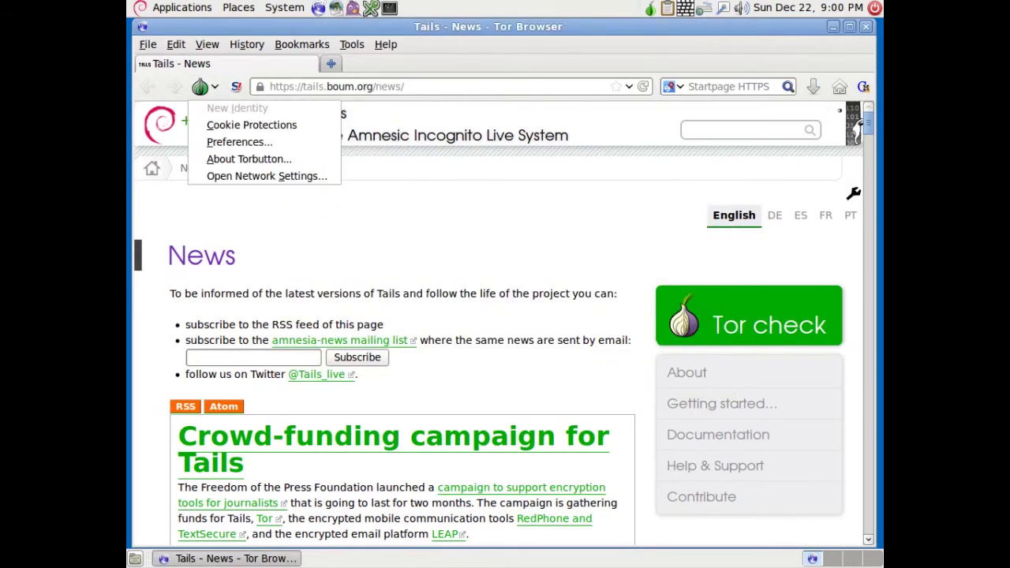
click(221, 144)
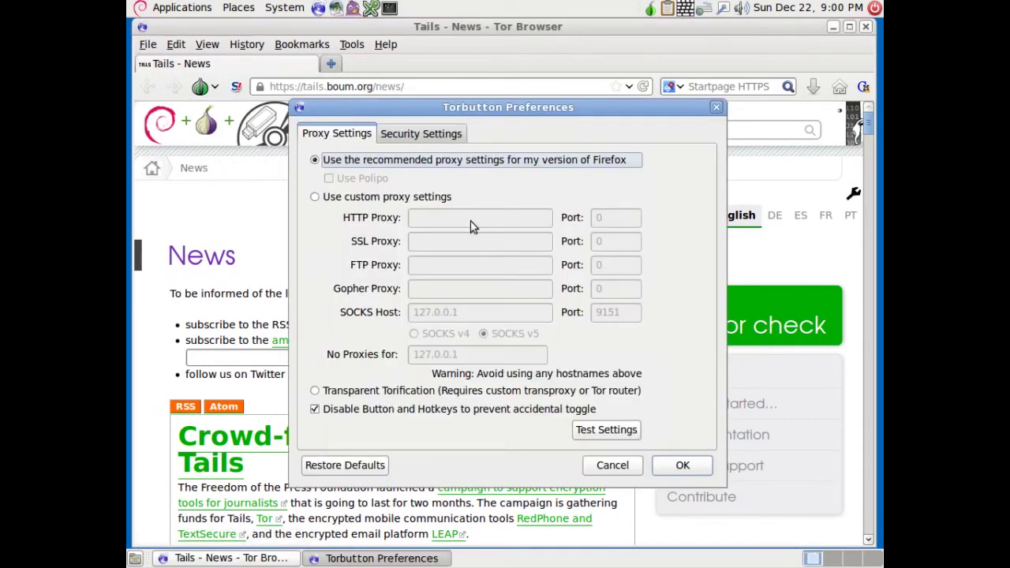
click(450, 139)
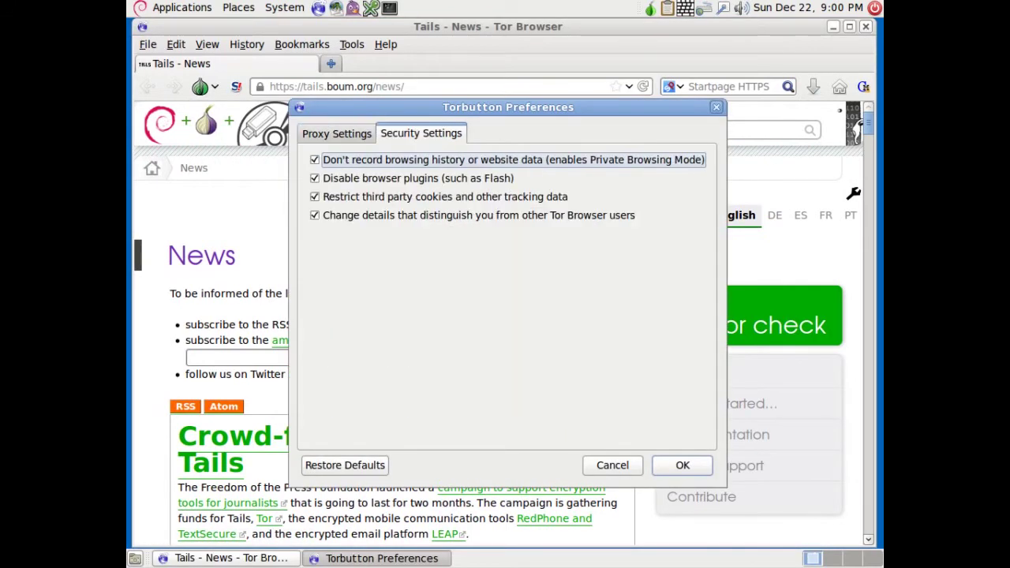
click(615, 467)
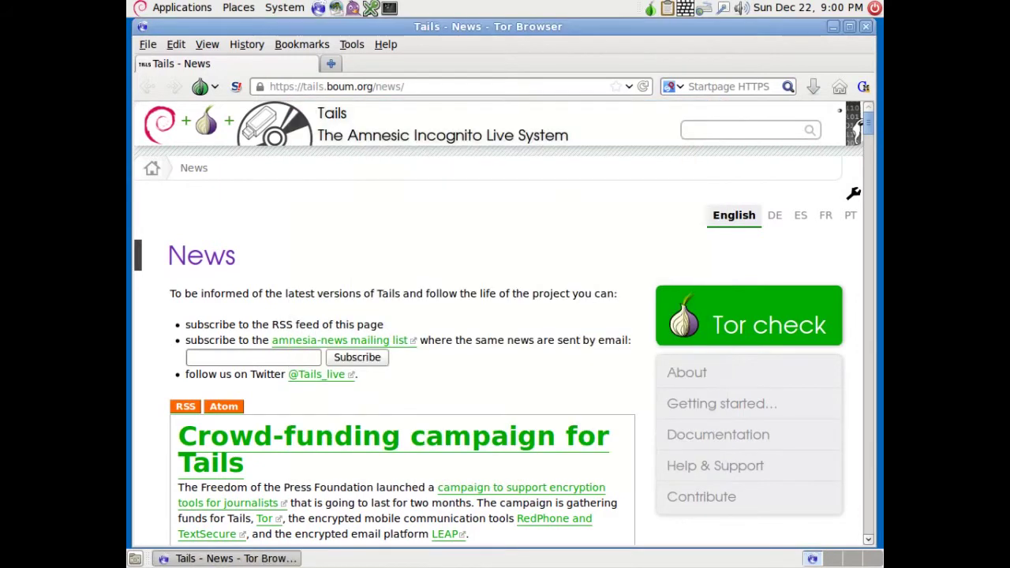
View the Torbutton version and contributor information and close it.
click(213, 87)
click(249, 159)
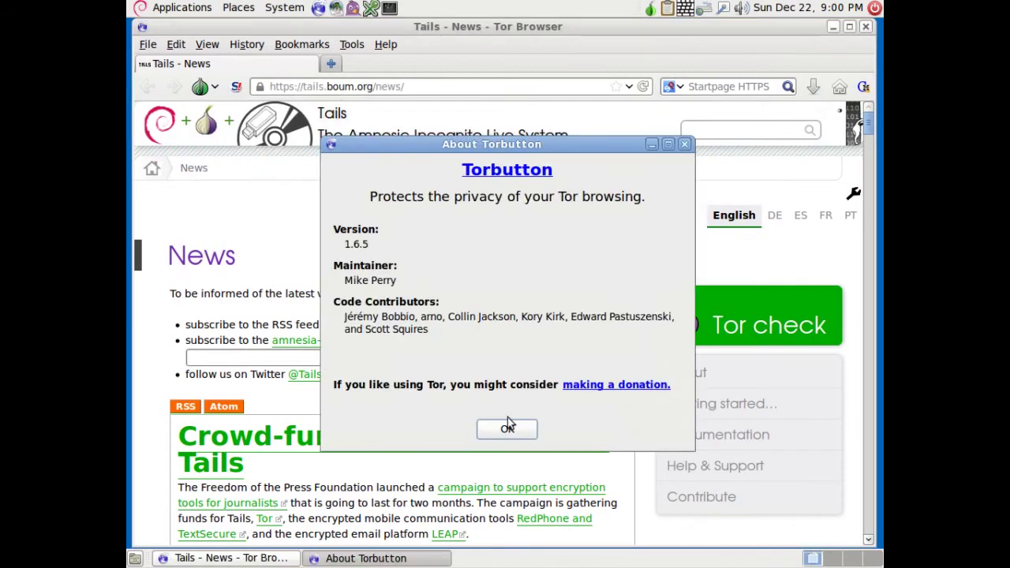
click(509, 429)
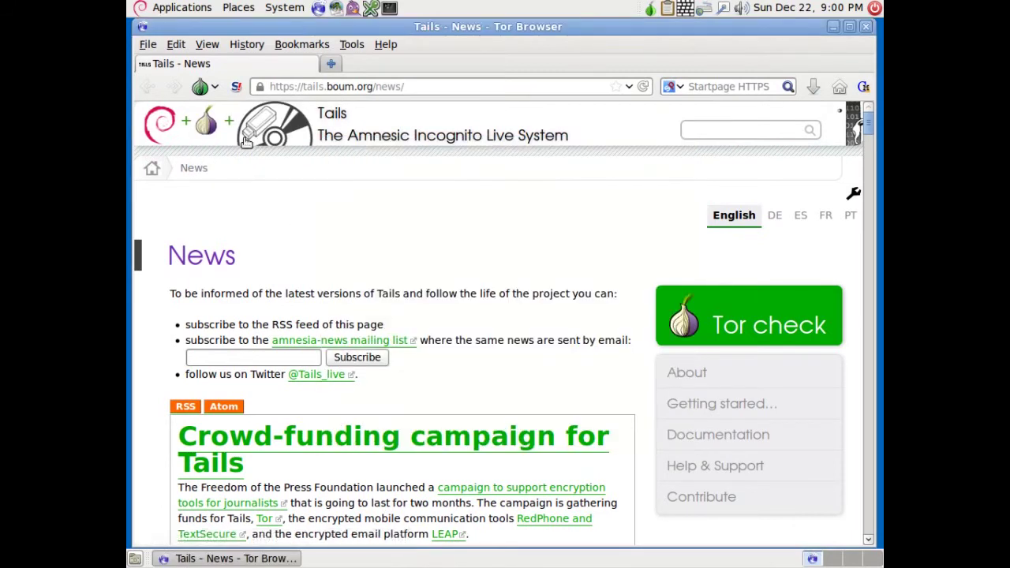
Open Torbutton's network settings and quit the browser.
click(214, 87)
click(228, 176)
key(ctrl+q)
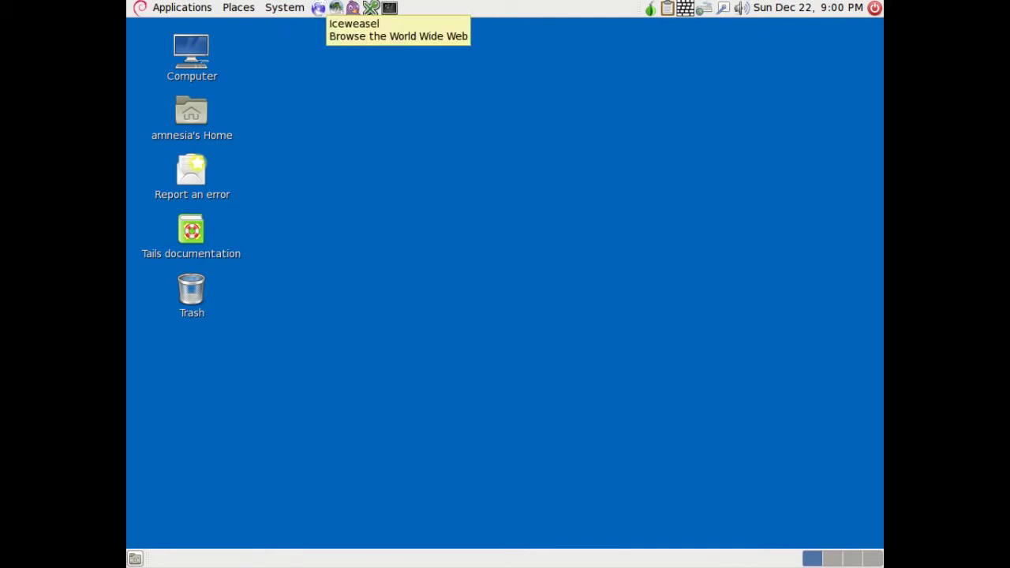
Launch Claws Mail and dismiss its setup wizard.
click(353, 8)
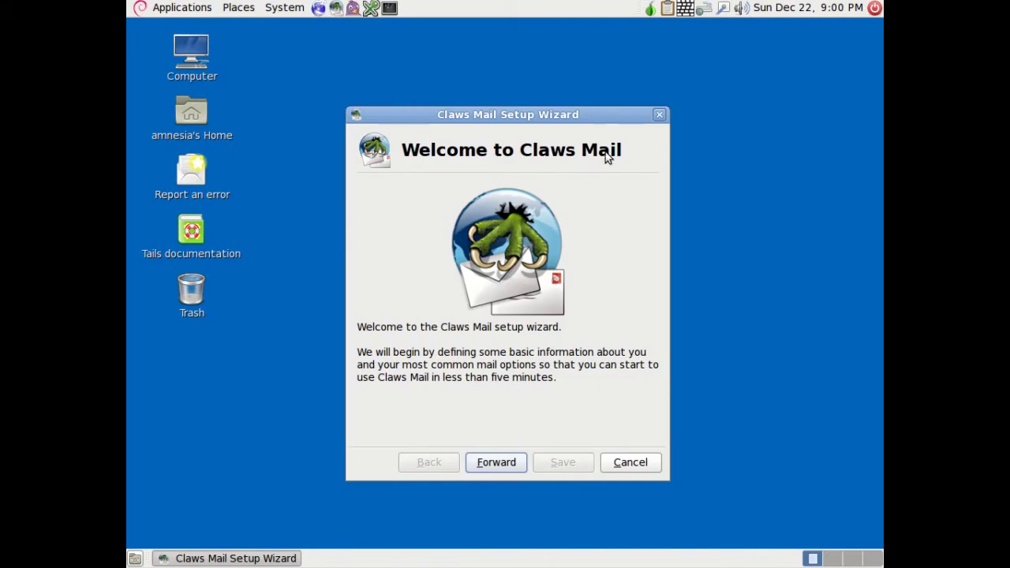
click(660, 114)
Launch Pidgin, look through its accounts and full list of plugins, and close the buddy list.
click(353, 8)
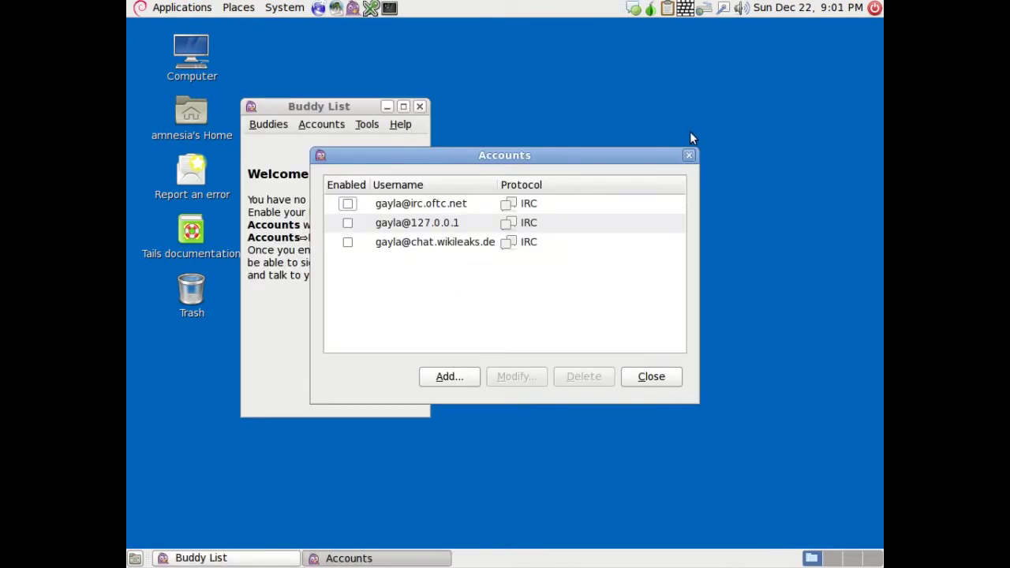
click(689, 156)
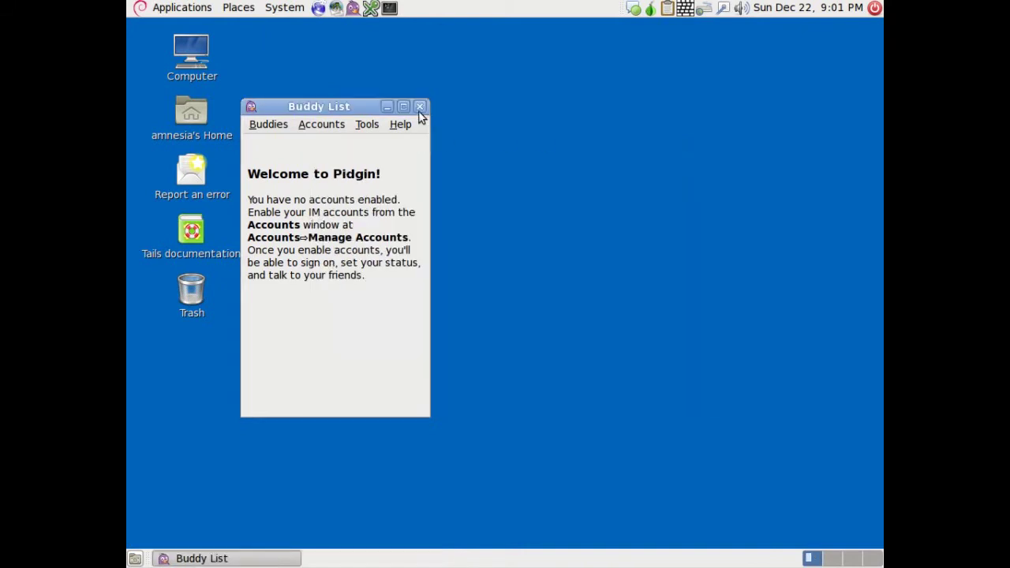
click(369, 125)
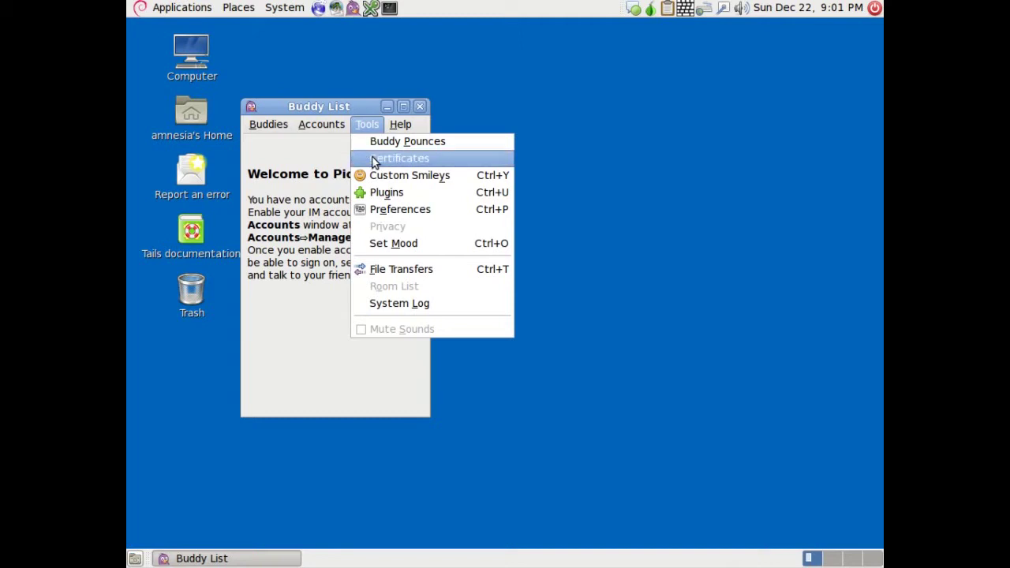
click(388, 195)
drag(657, 159, 671, 355)
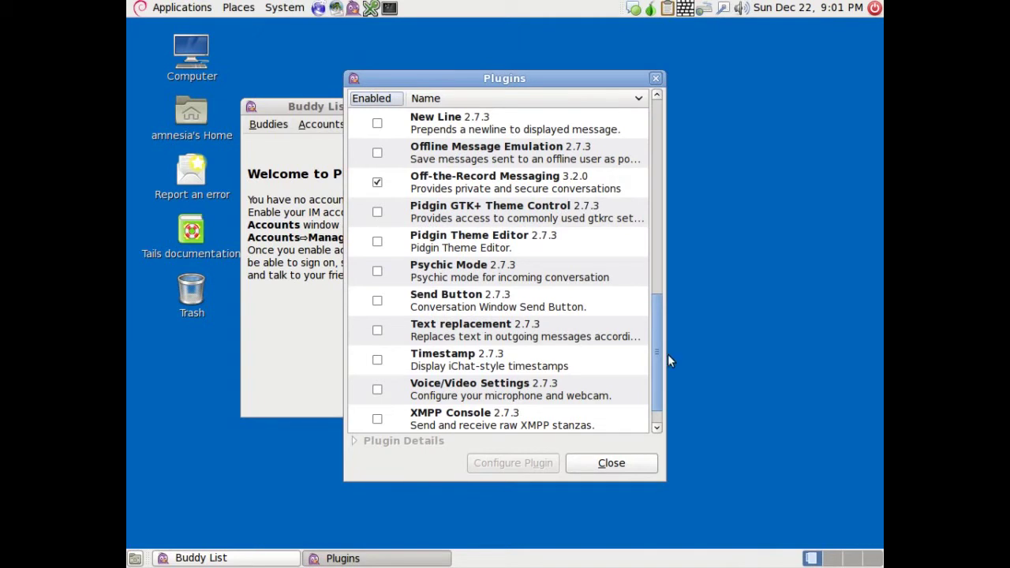
scroll(658, 372, down, 1)
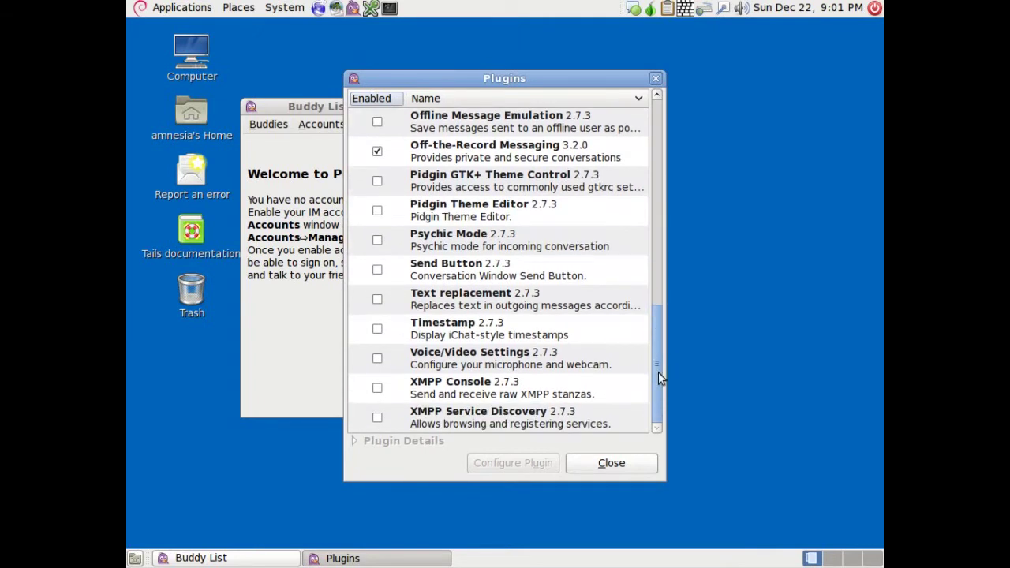
click(639, 467)
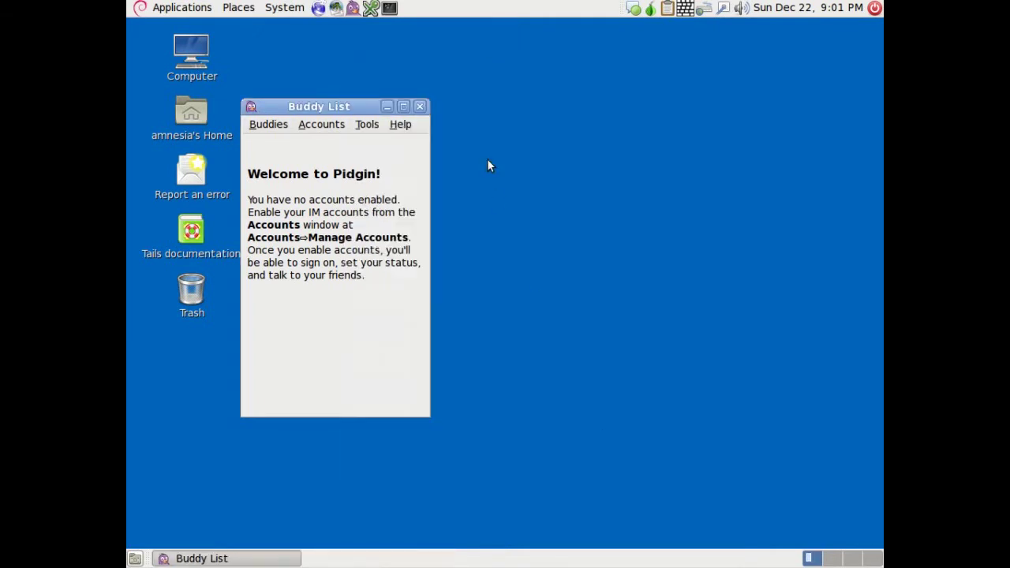
click(420, 106)
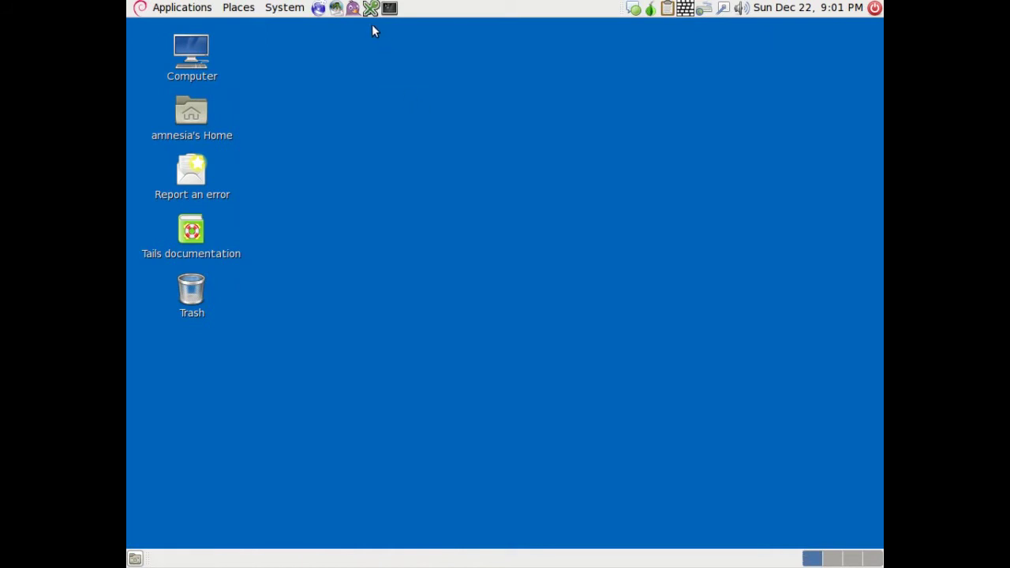
Launch KeePassX, look through the available group, entry and database commands, and quit it.
click(371, 7)
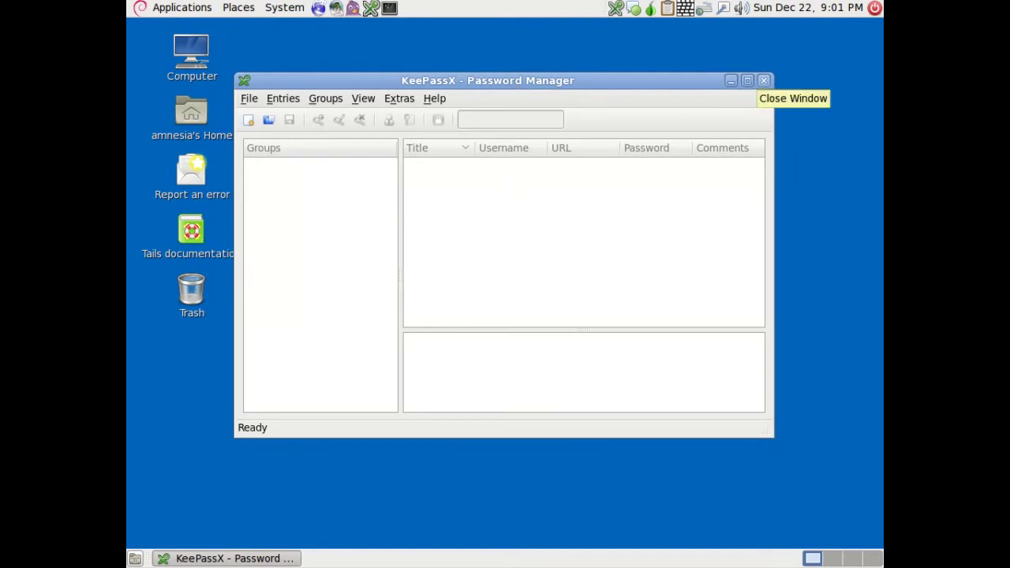
click(399, 97)
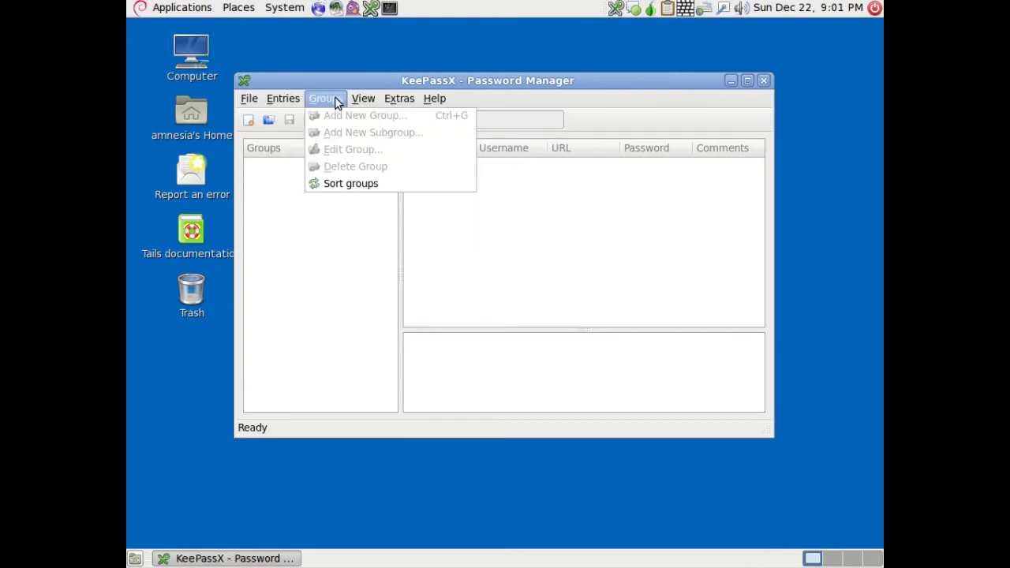
mouse_move(285, 101)
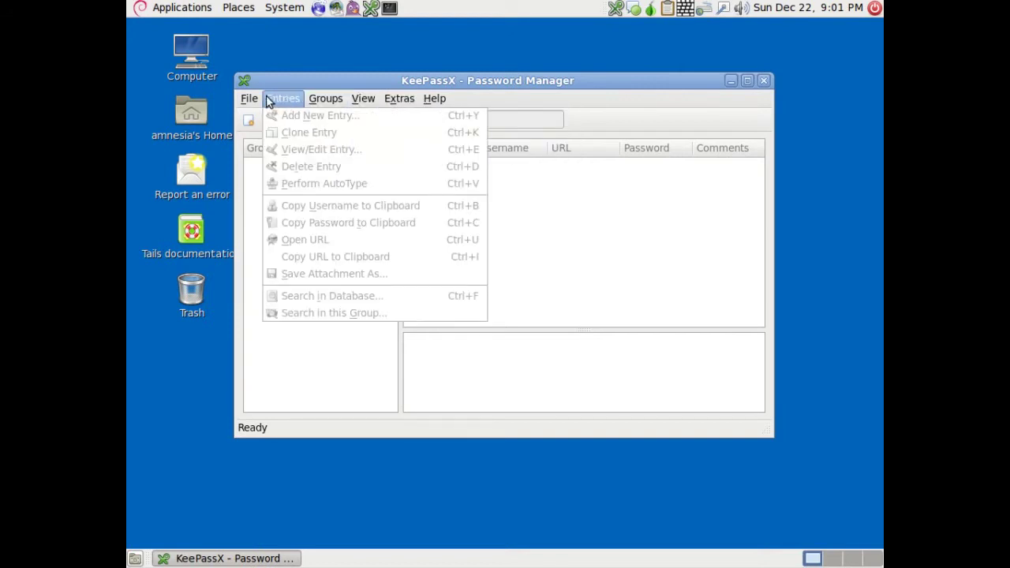
mouse_move(250, 99)
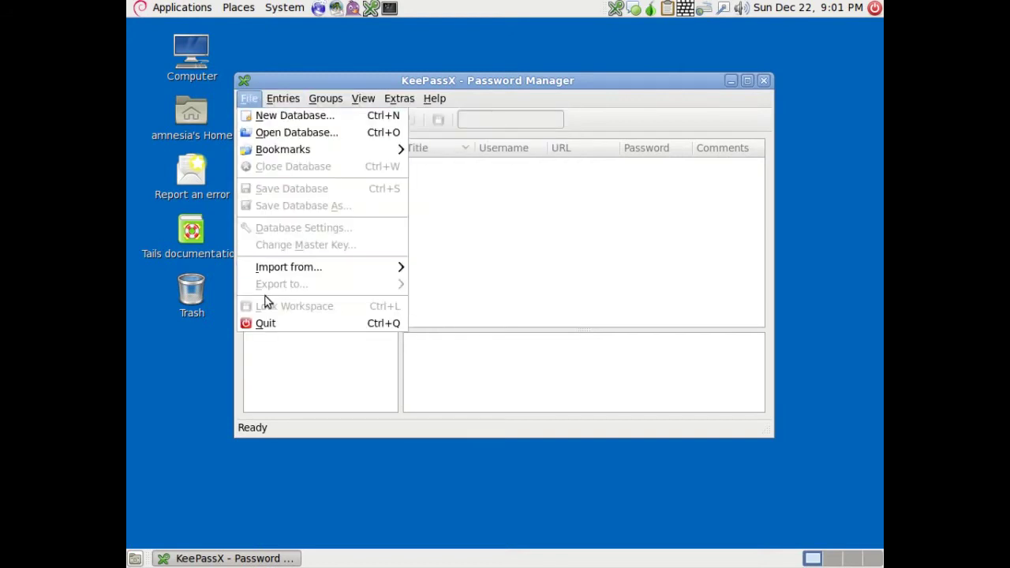
click(265, 323)
Open a terminal and try to query the system information with uname /a.
click(389, 8)
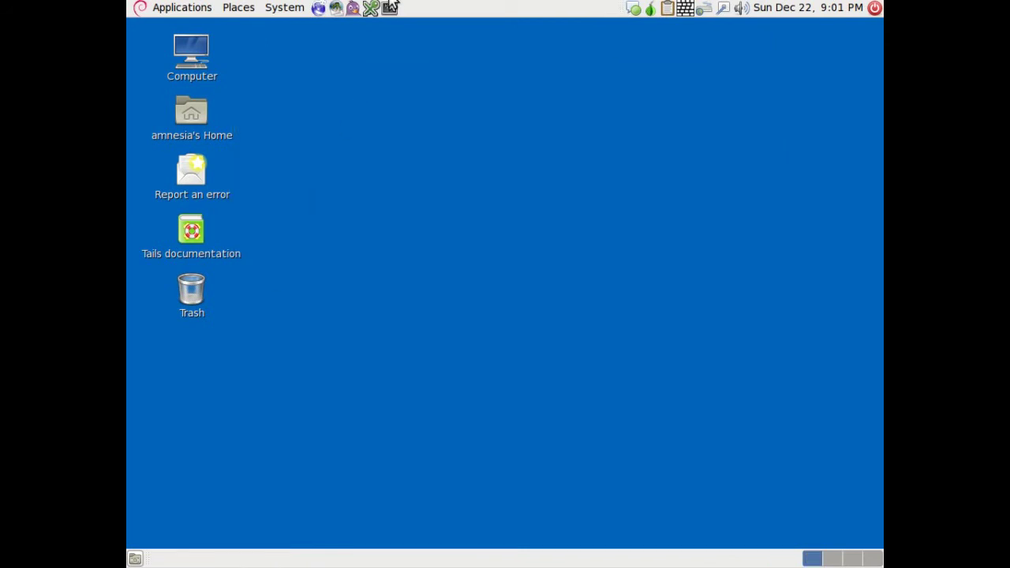
text(una)
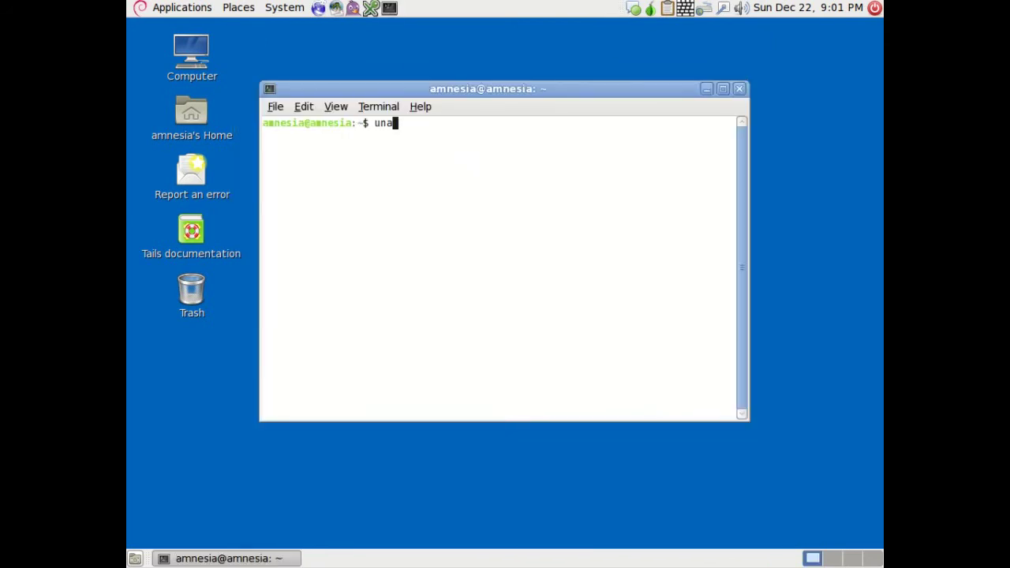
text(me /a)
key(Return)
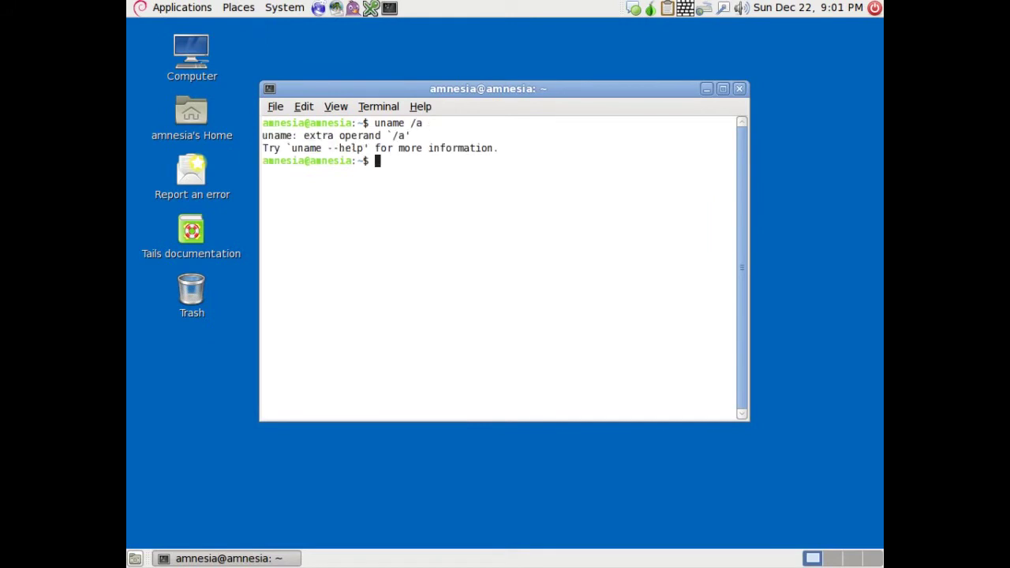
Correct the command to uname -a, run it to show the kernel details, and close the terminal.
key(Up)
key(BackSpace)
key(BackSpace)
text(-a)
key(Return)
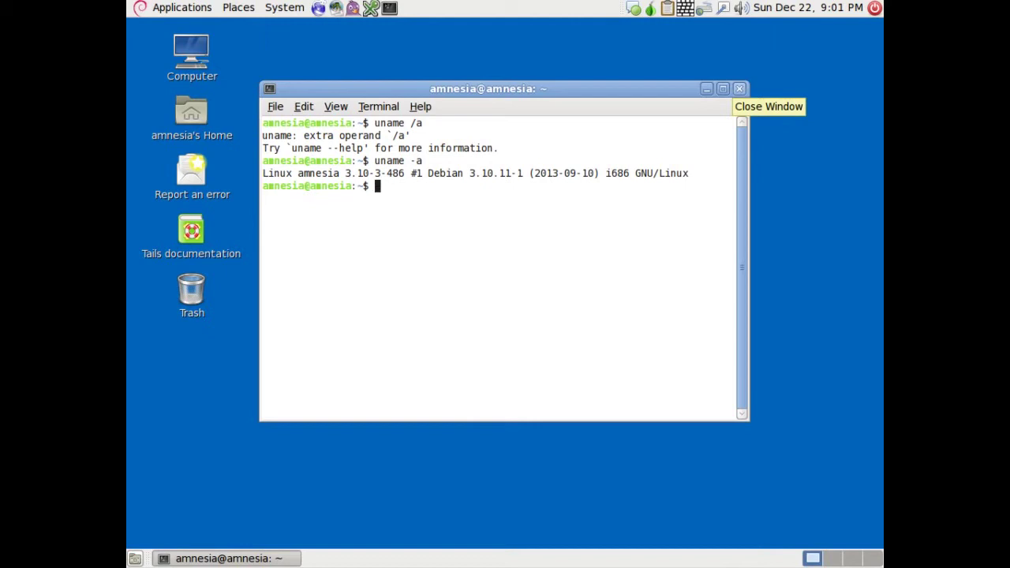
click(740, 89)
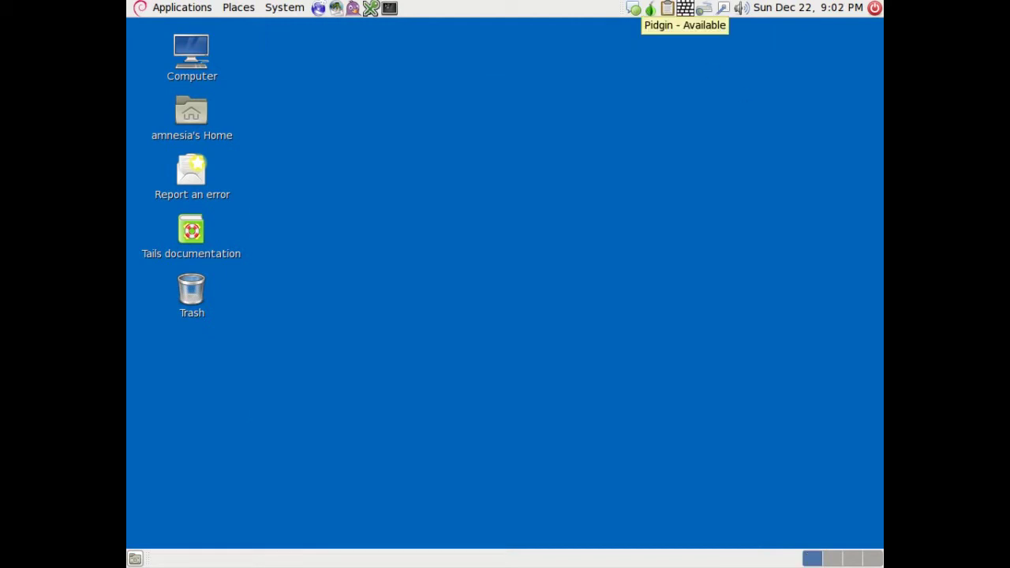
Quit the Pidgin instance still running in the notification area.
right_click(633, 7)
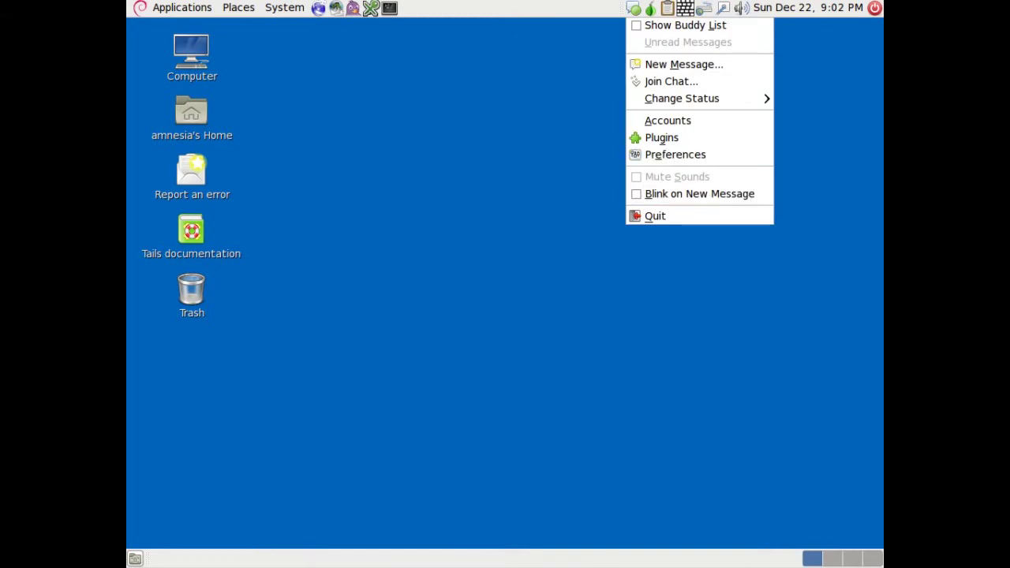
click(677, 216)
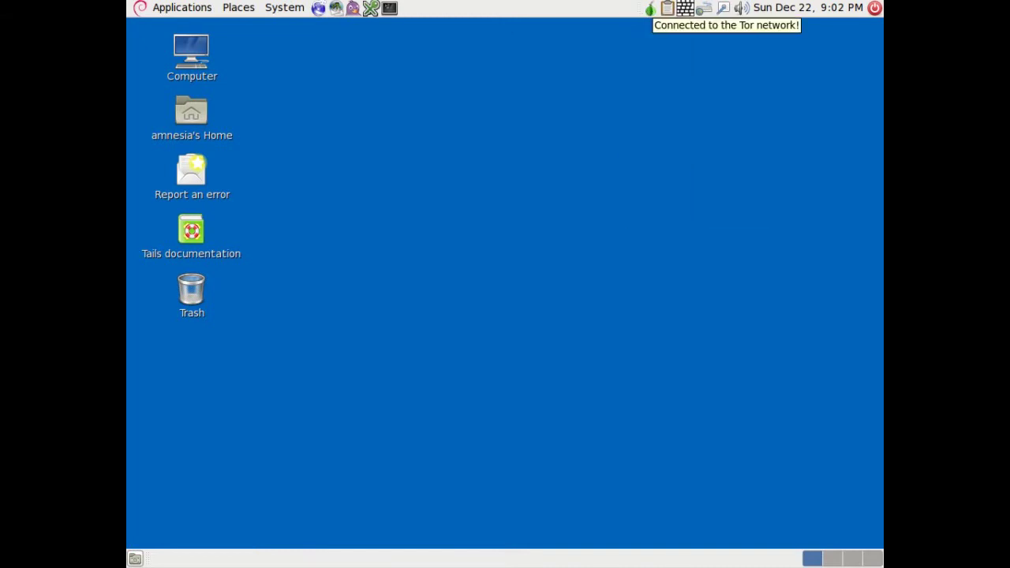
Open the Vidalia settings, review the General, Network, Sharing, Services, Appearance and Advanced options, and close them without changes.
right_click(650, 9)
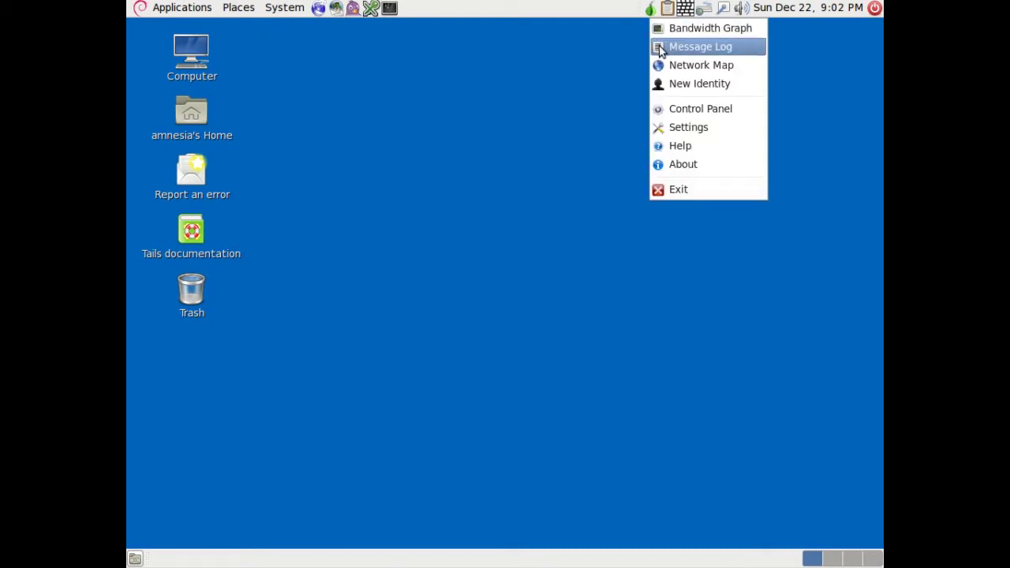
click(667, 128)
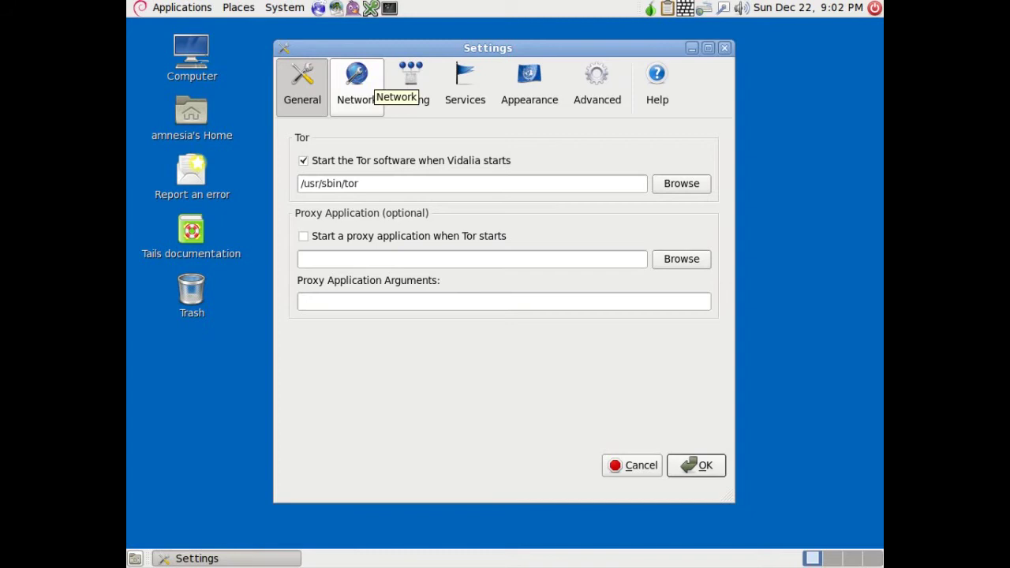
click(372, 83)
click(417, 88)
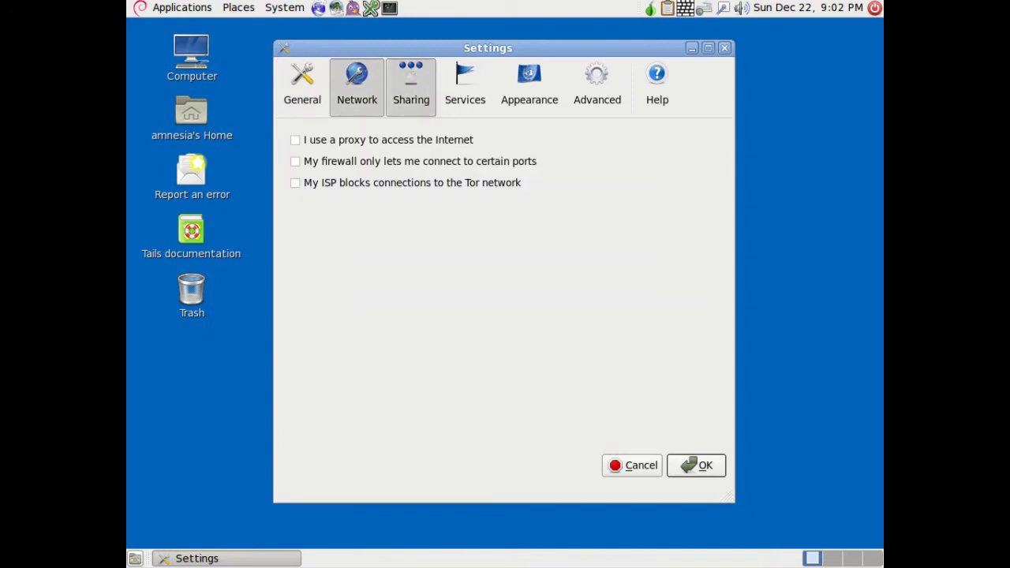
click(465, 91)
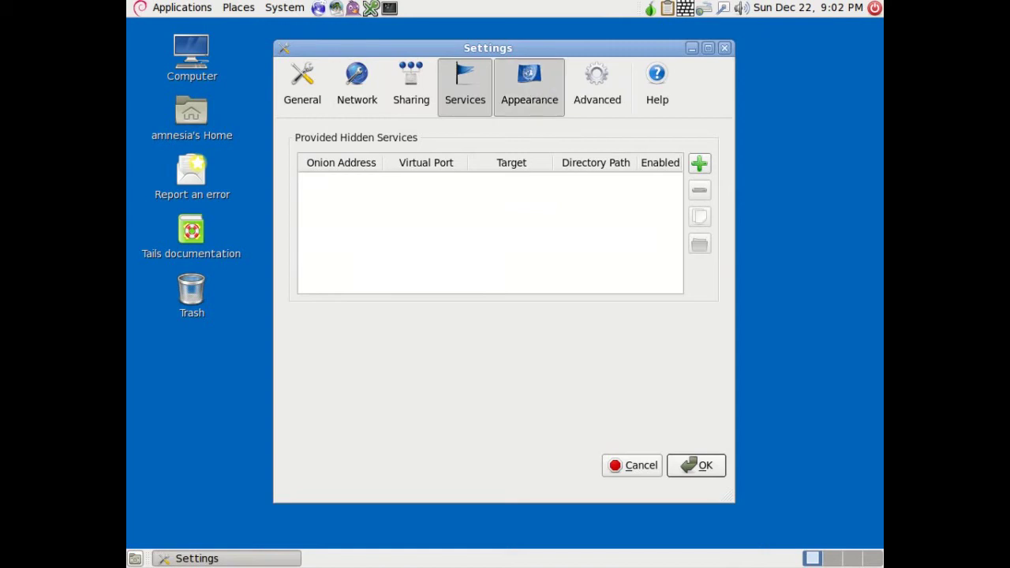
click(528, 87)
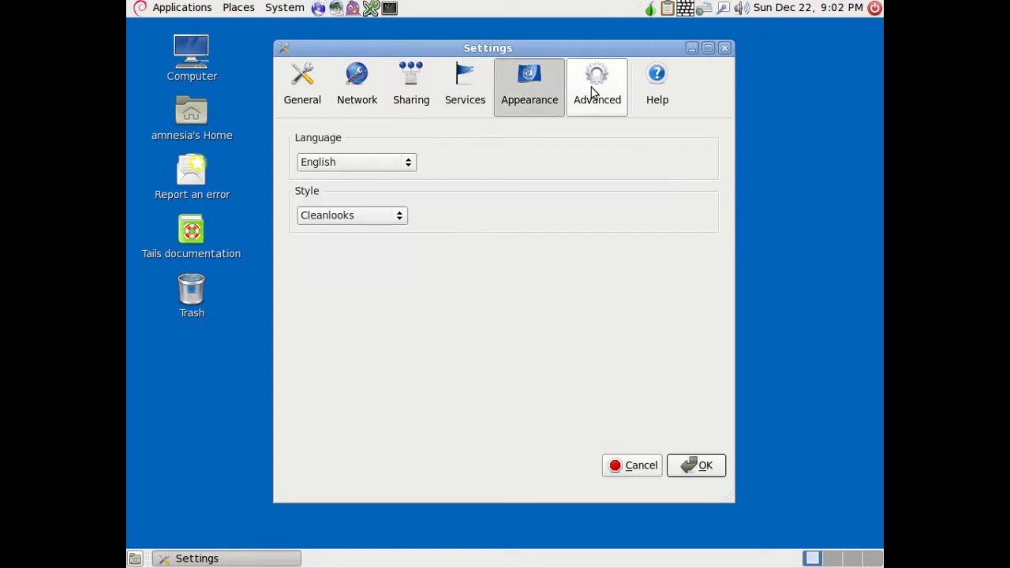
click(591, 93)
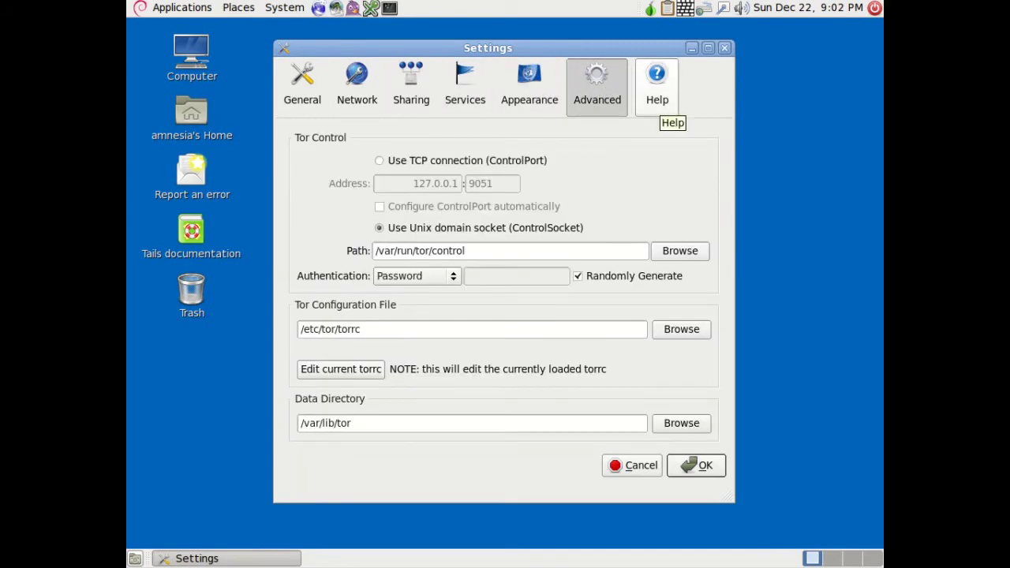
click(725, 48)
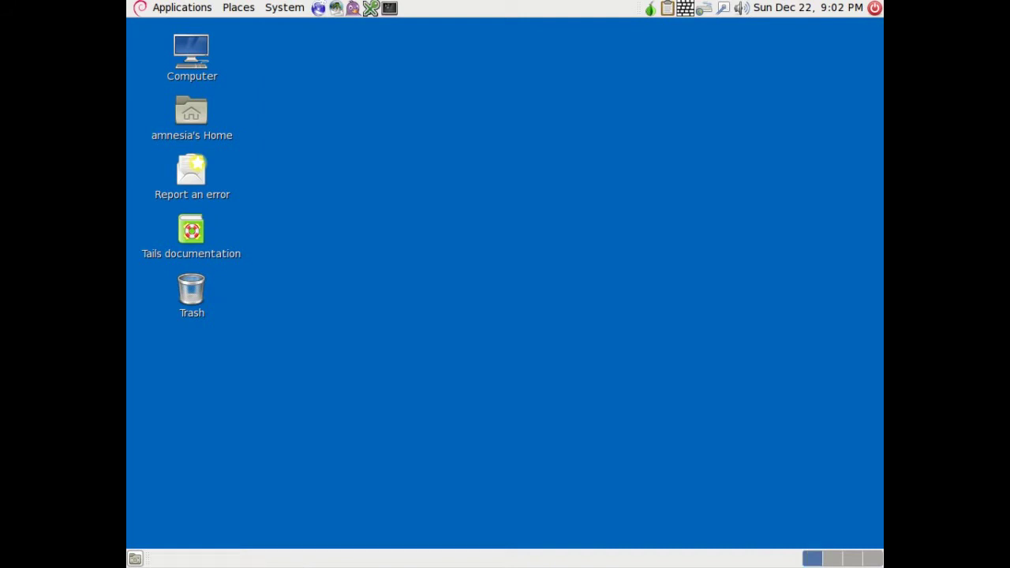
Open the key manager from the clipboard encryption applet, view the password and encryption key listing, and close it.
click(666, 8)
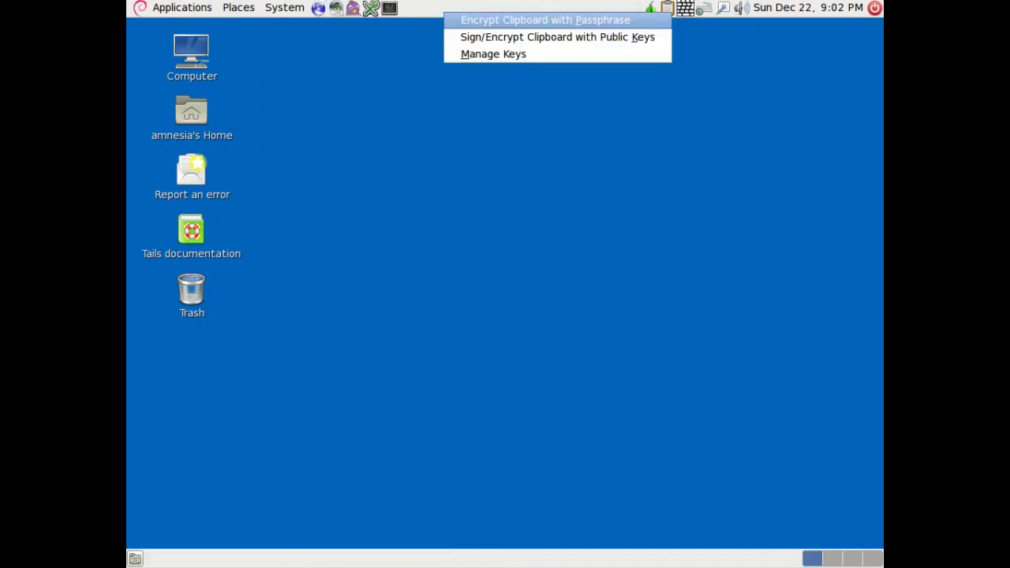
click(661, 53)
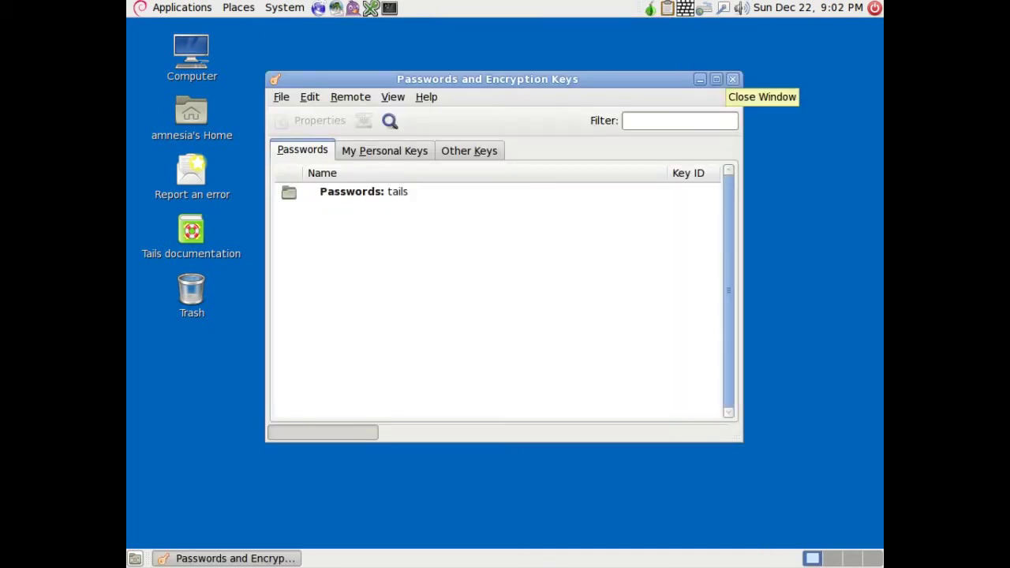
click(733, 79)
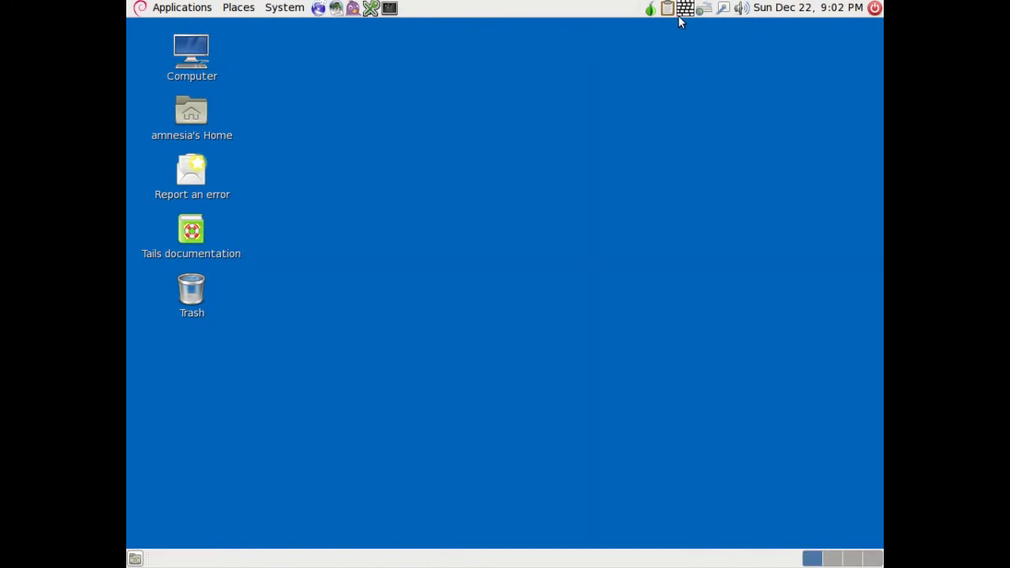
Check the virtual keyboard, input method and sound volume applets in the notification area, leaving the volume as it is.
click(683, 9)
click(685, 9)
click(703, 10)
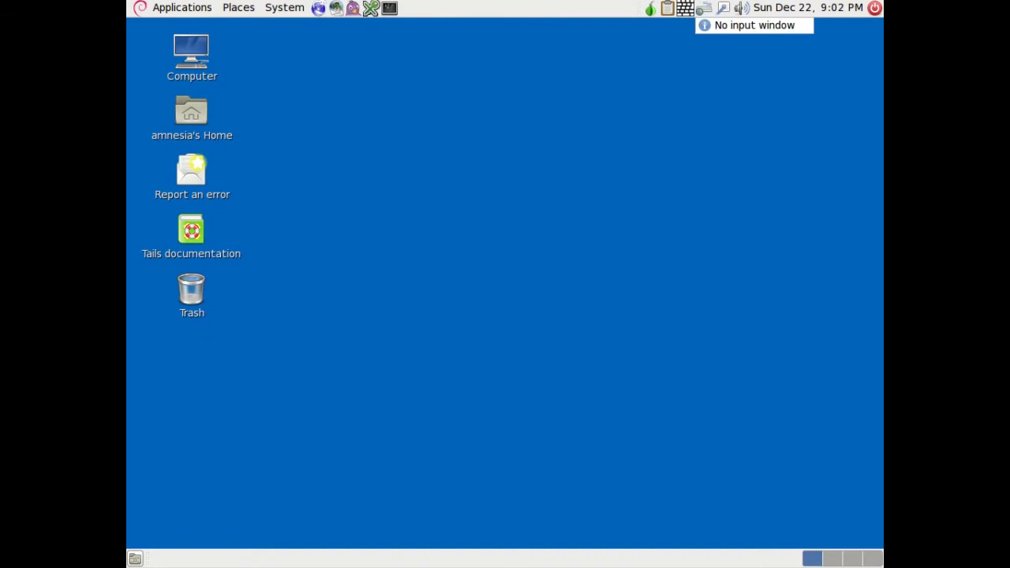
click(740, 11)
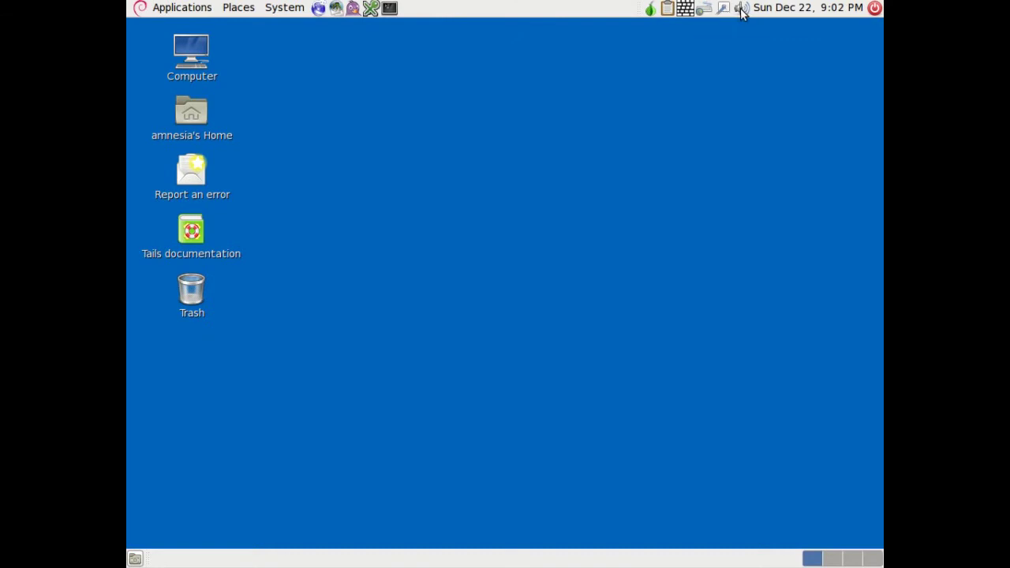
click(742, 10)
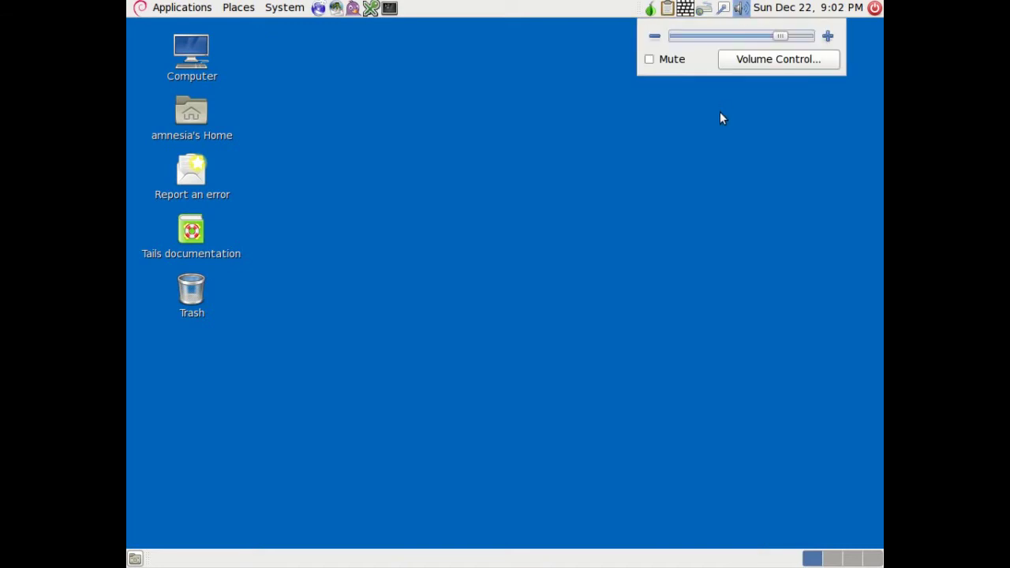
click(714, 132)
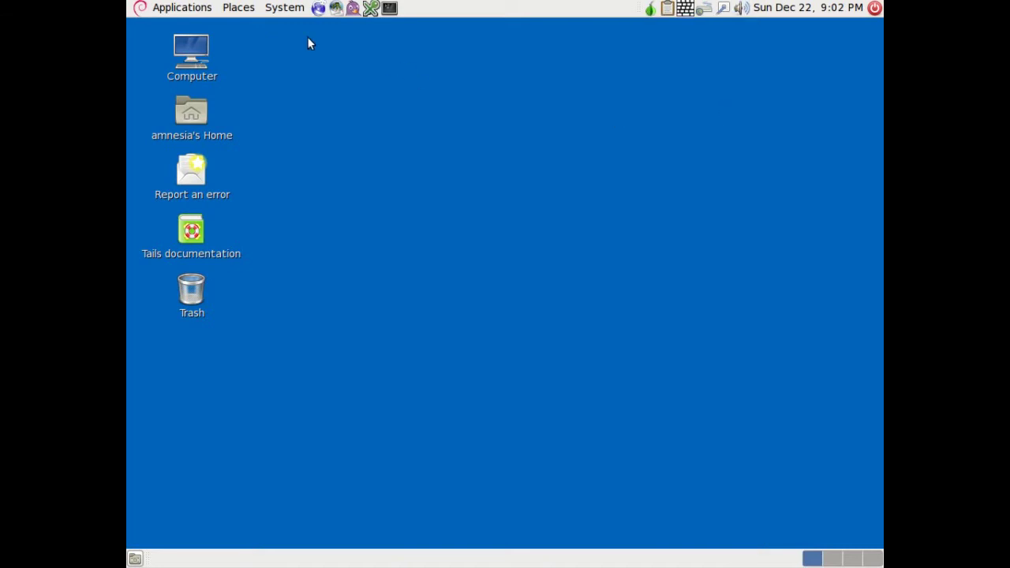
Look over the system preferences and administration tools, view the Tails version and build information, and close it.
click(285, 10)
mouse_move(288, 29)
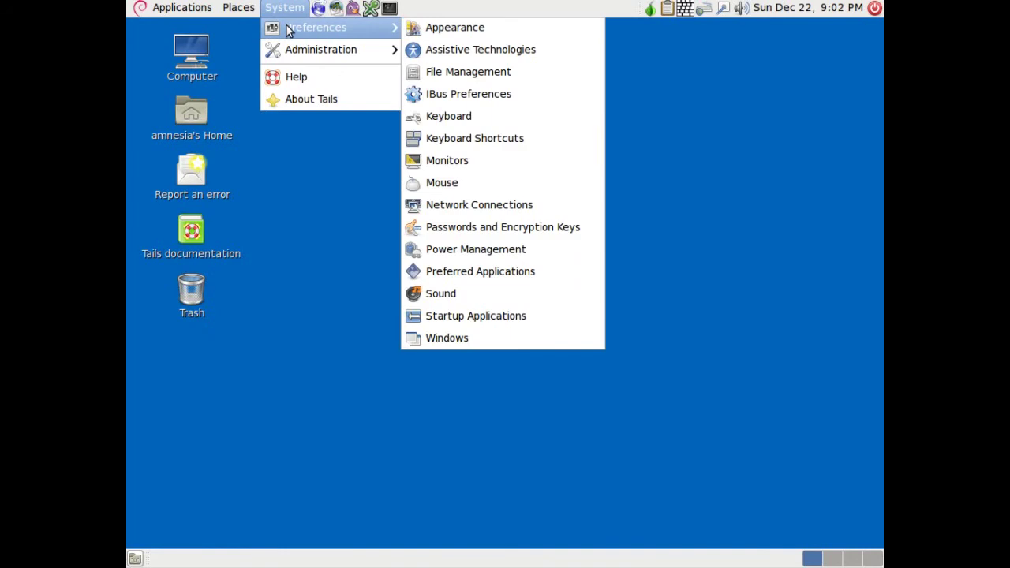
mouse_move(289, 49)
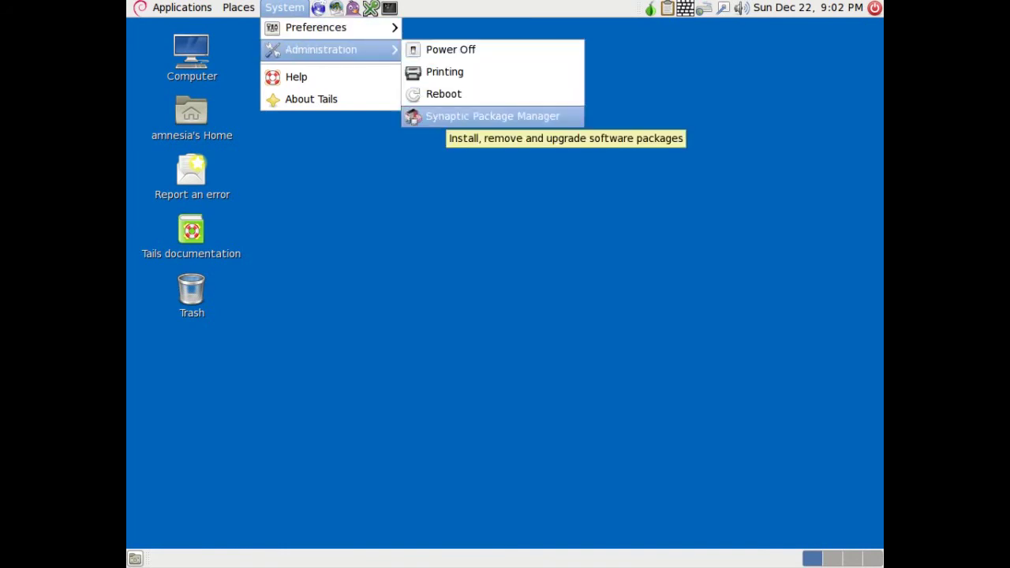
click(371, 105)
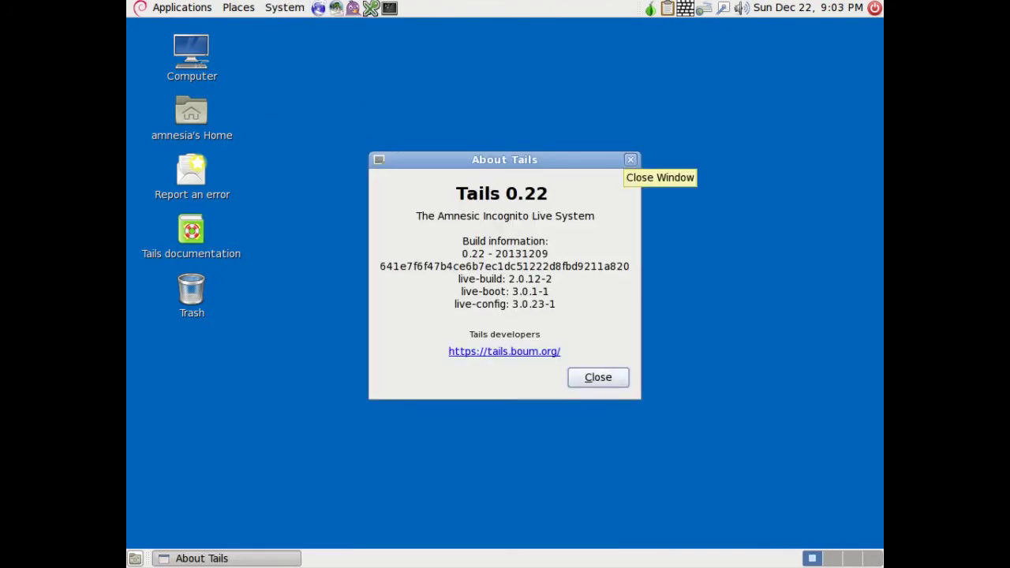
click(630, 160)
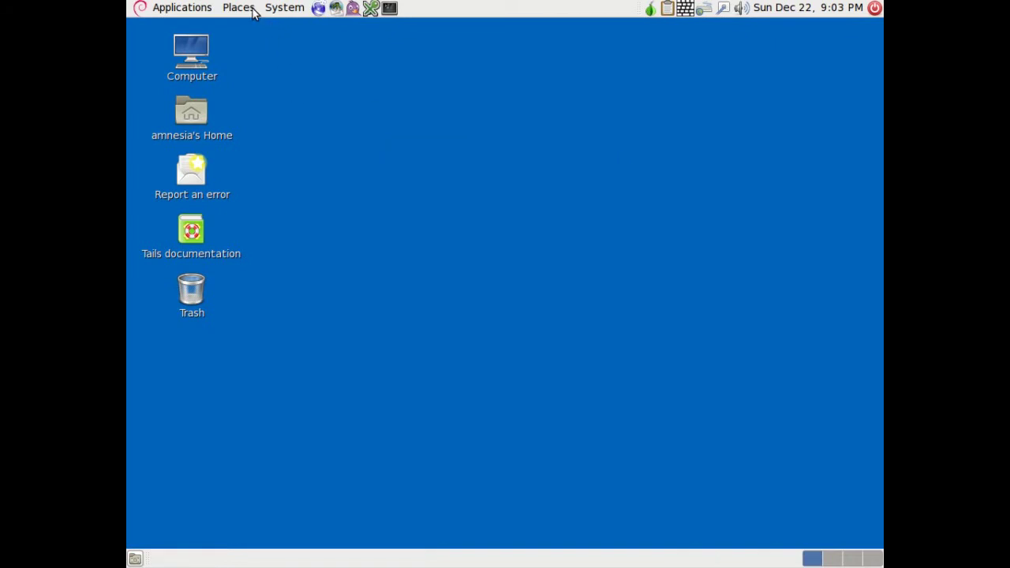
Launch the Metadata Anonymisation Toolkit, look through its file, edit and process commands, view its version information, and close it.
click(201, 8)
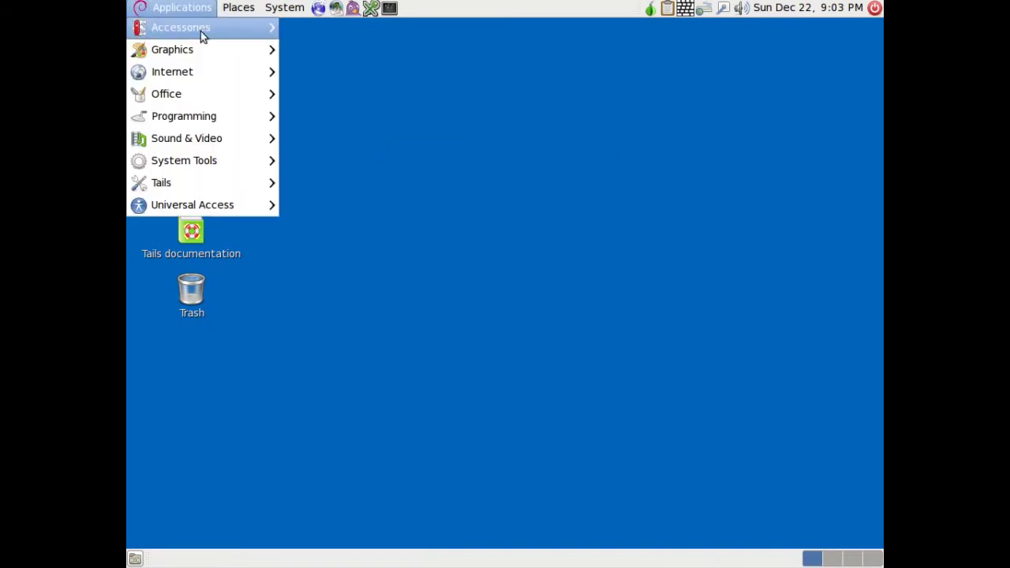
mouse_move(201, 31)
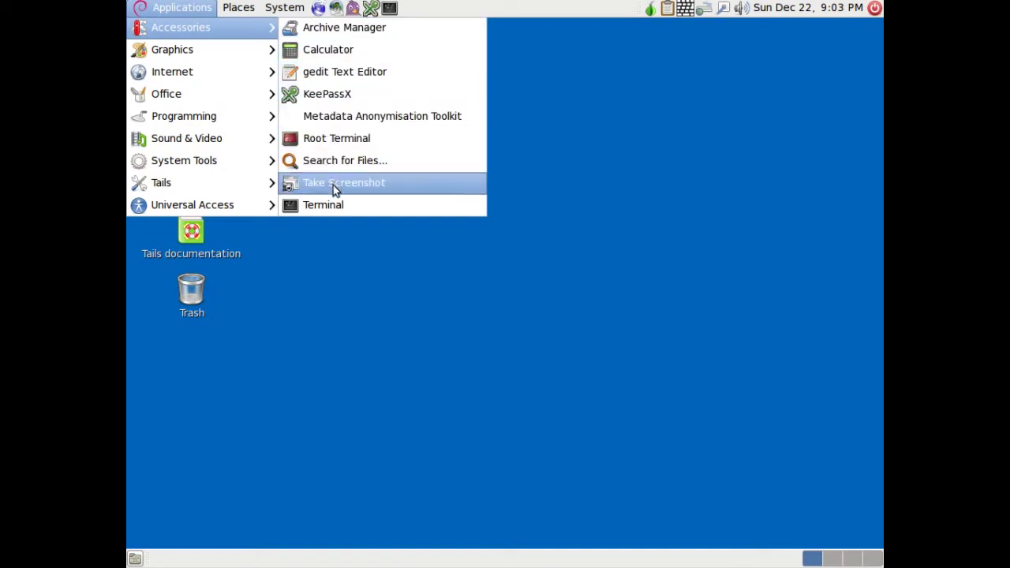
click(343, 119)
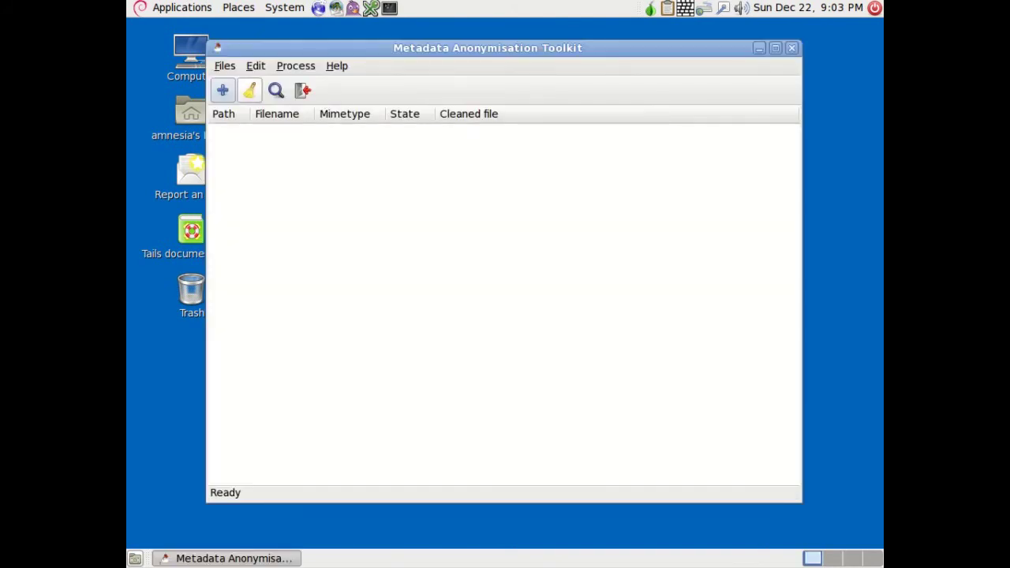
click(226, 67)
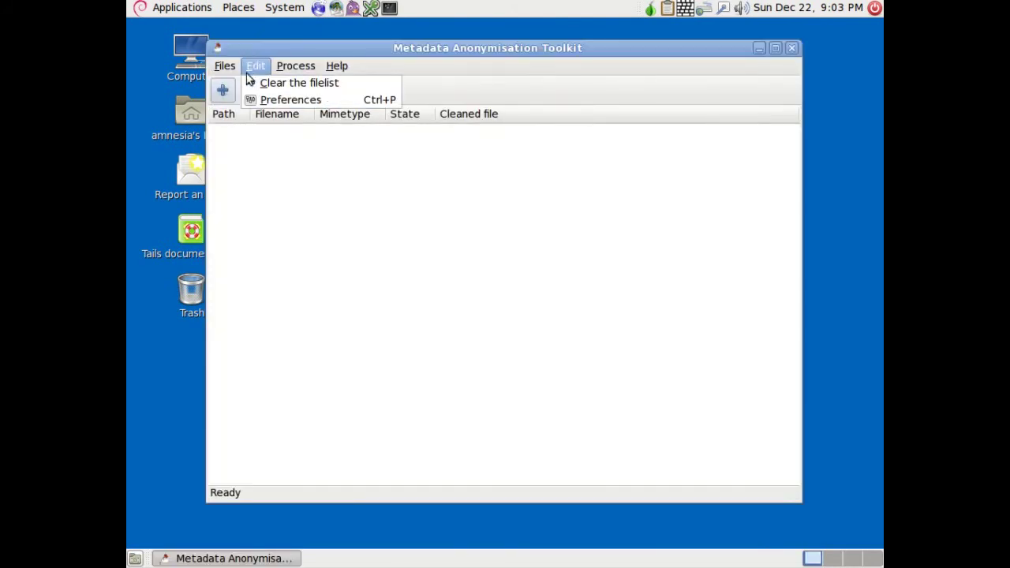
mouse_move(278, 76)
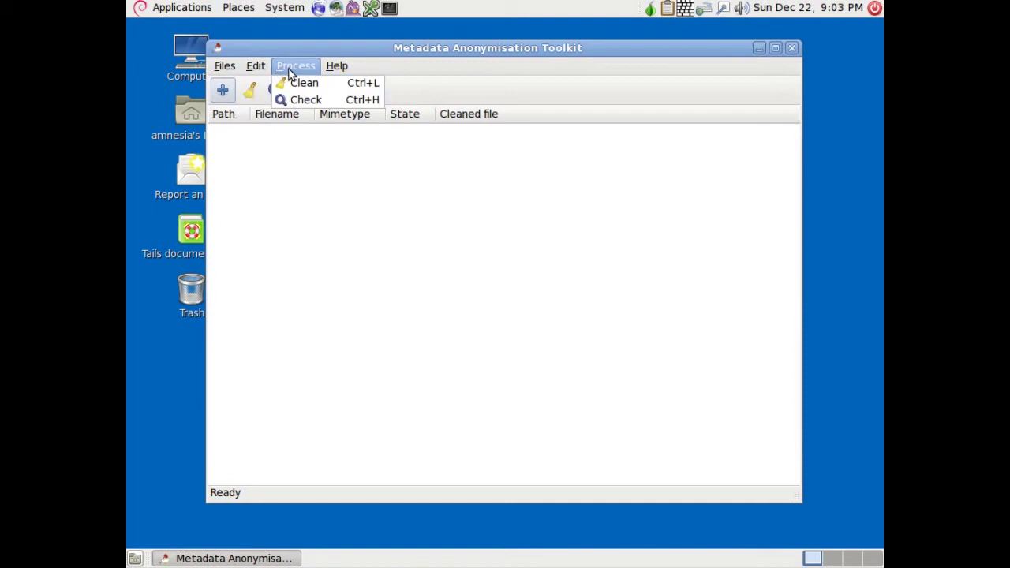
mouse_move(329, 69)
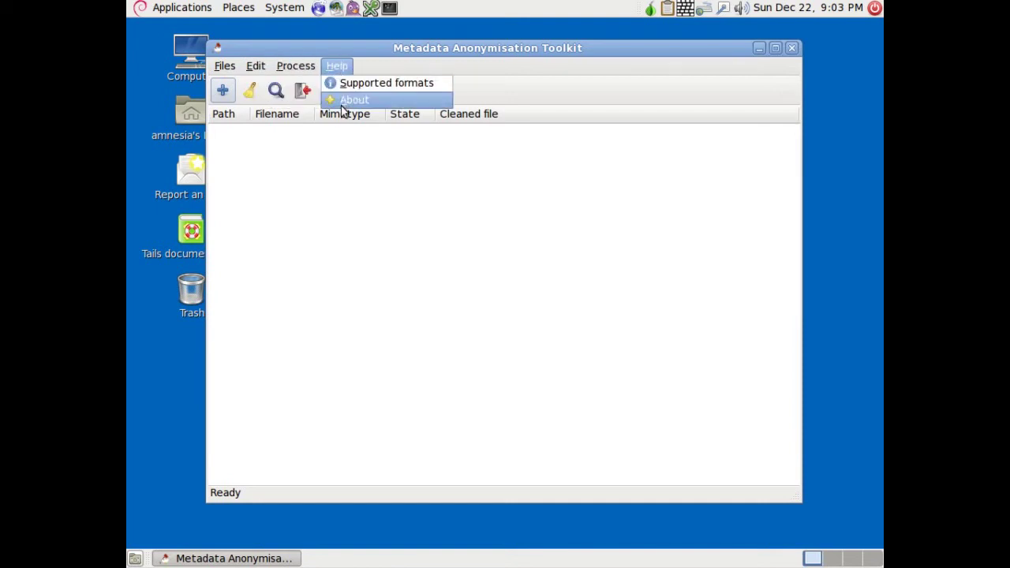
click(354, 99)
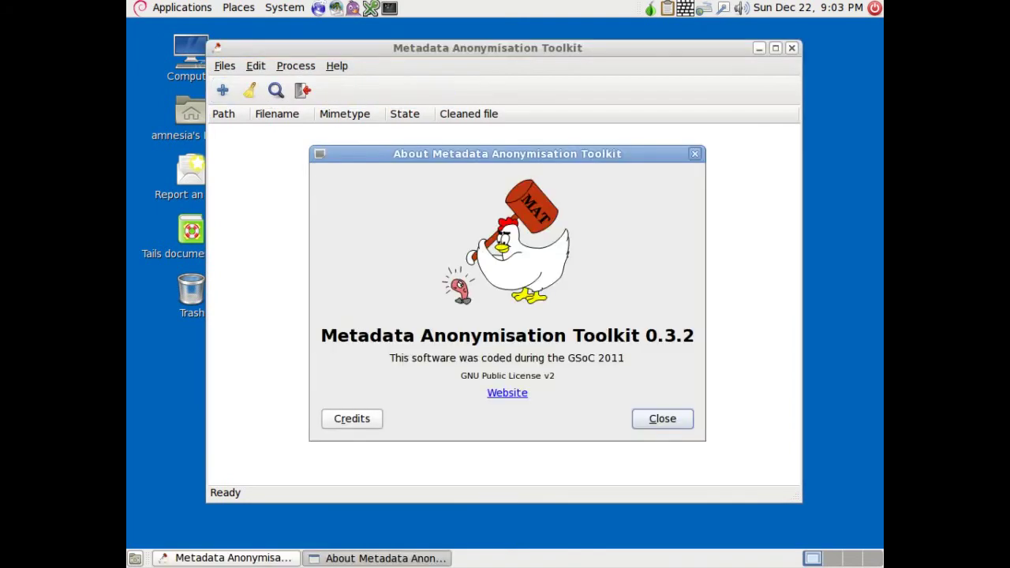
click(660, 418)
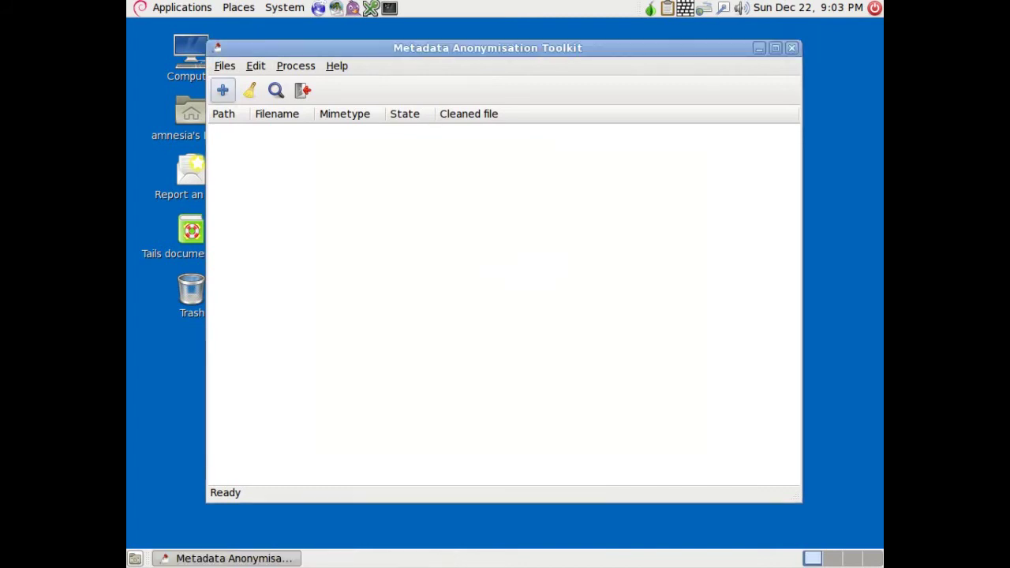
click(792, 48)
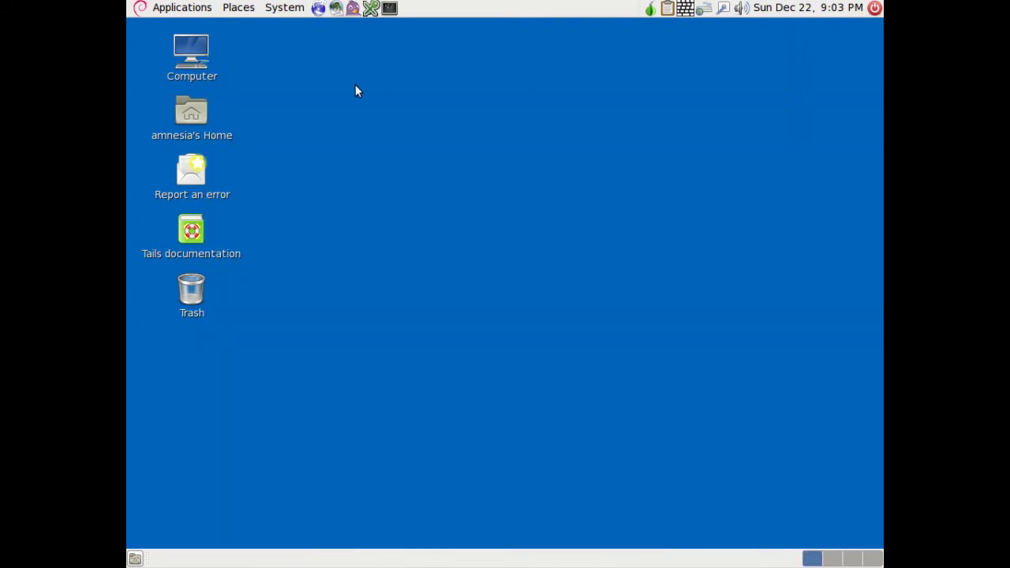
Look through the Graphics and Internet applications, launch Gobby Collaborative Editor (0.5), and accept its default user name and color.
click(188, 8)
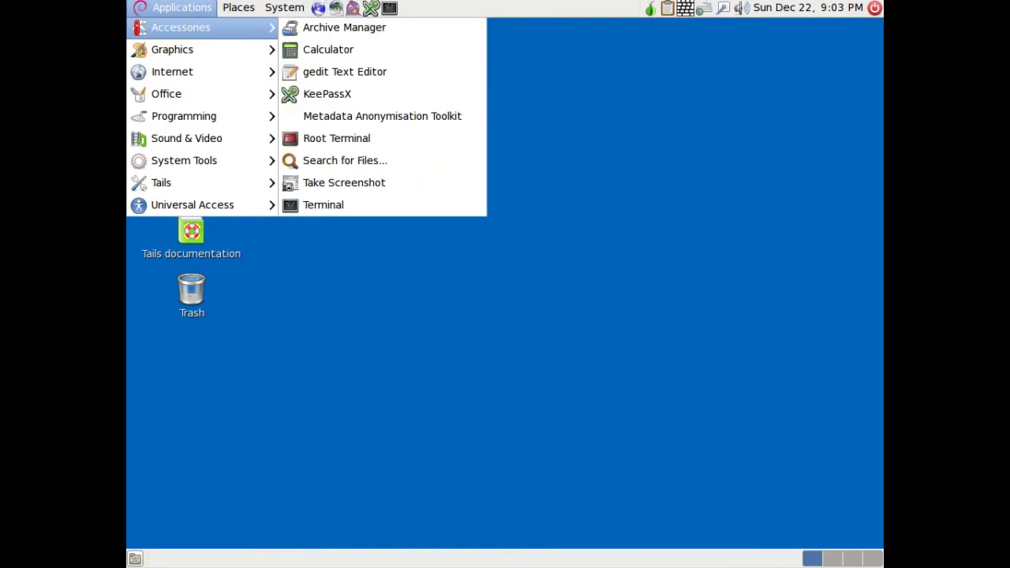
mouse_move(192, 50)
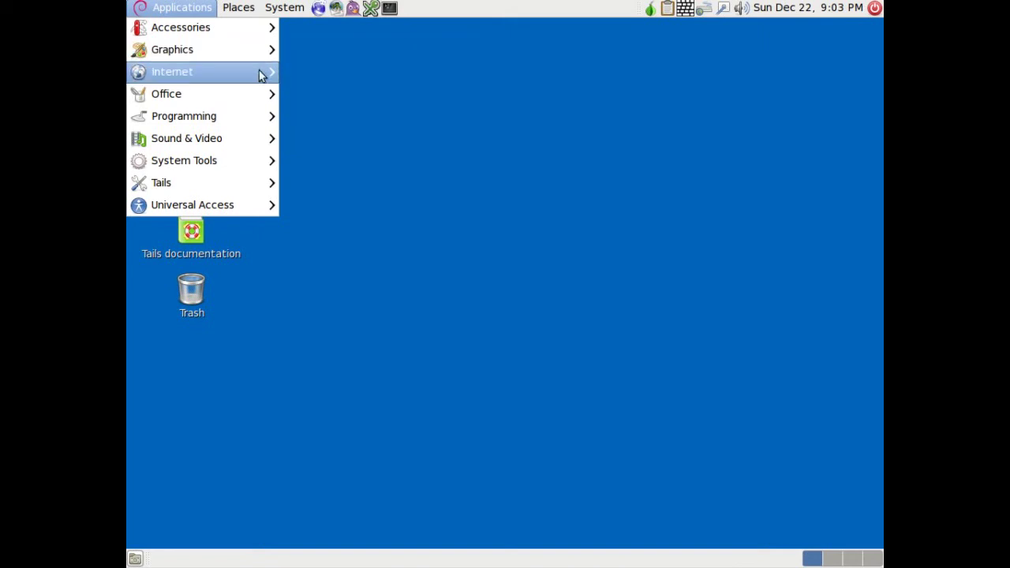
mouse_move(262, 73)
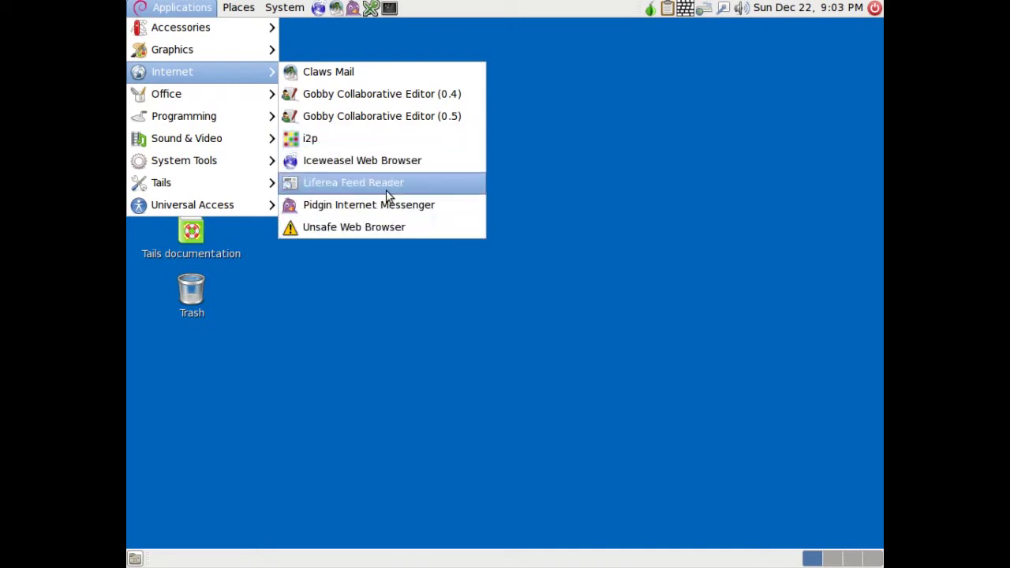
click(392, 116)
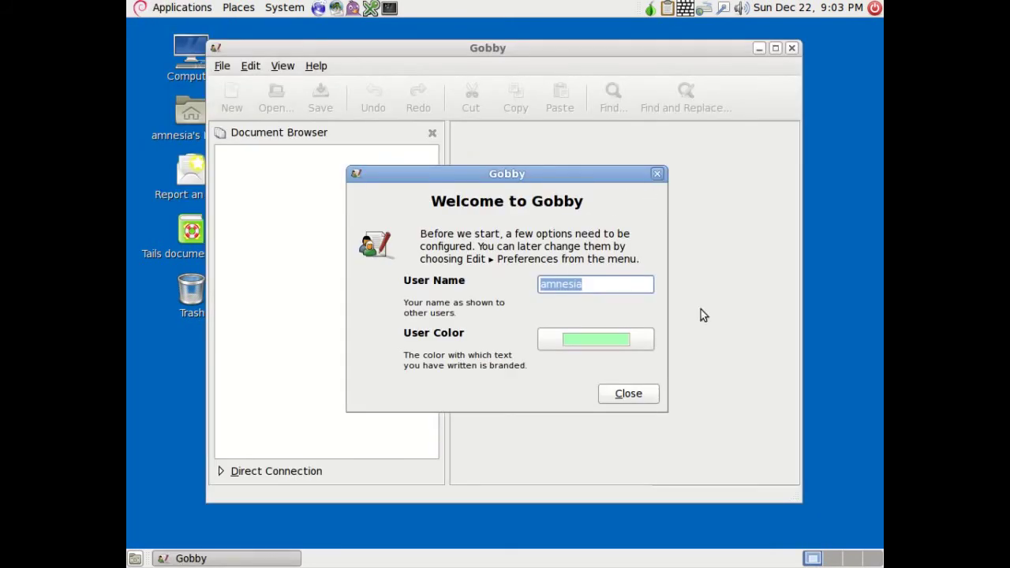
click(628, 393)
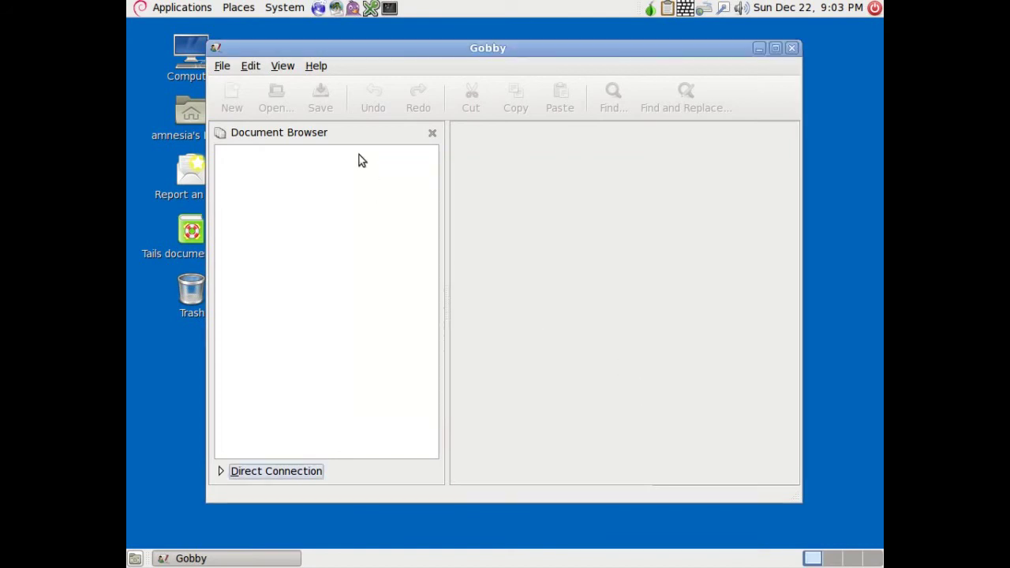
View Gobby's version and copyright information and dismiss it.
click(316, 66)
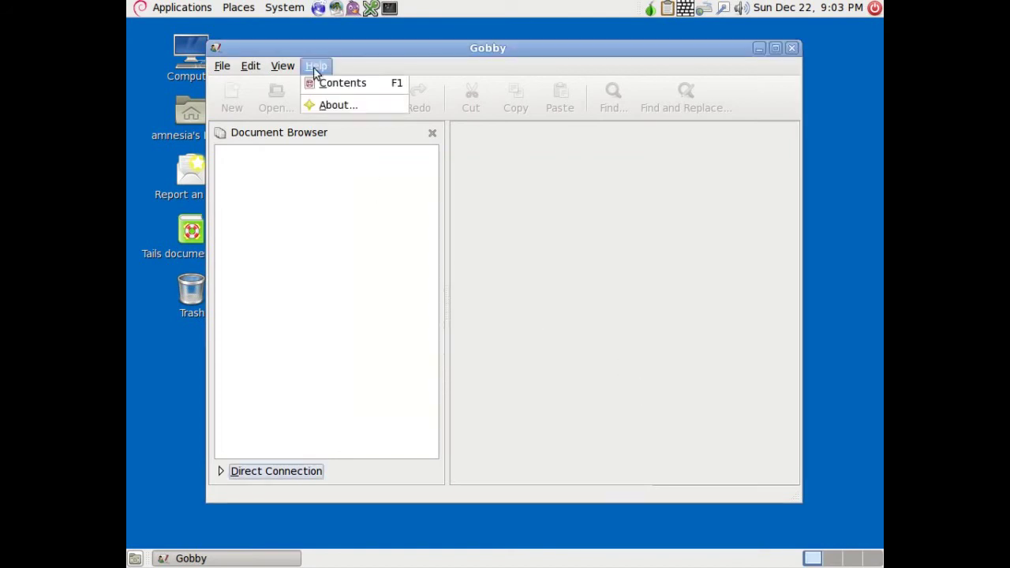
click(334, 103)
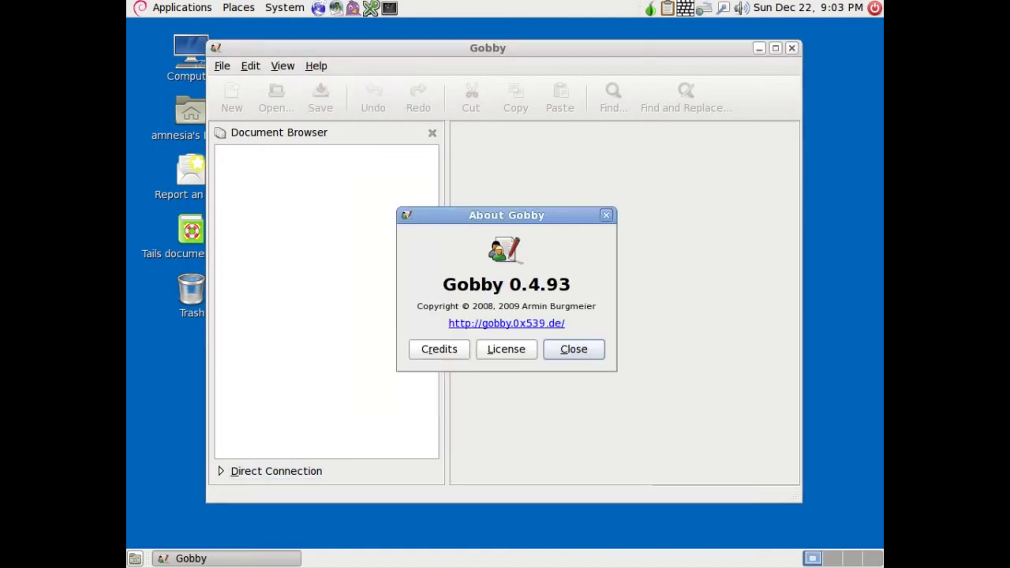
click(574, 348)
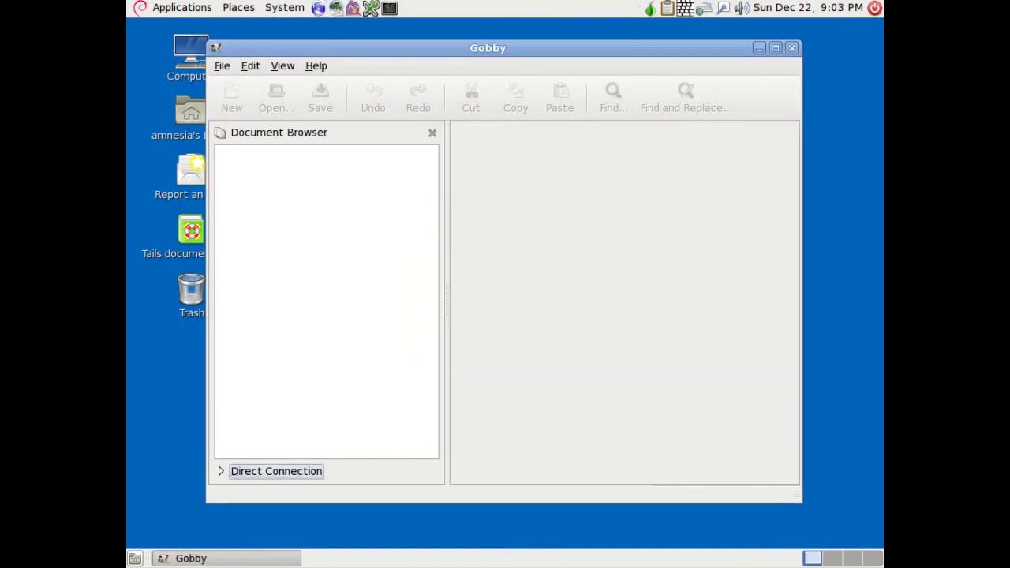
Look through Gobby's edit and file commands, and quit Gobby.
click(278, 69)
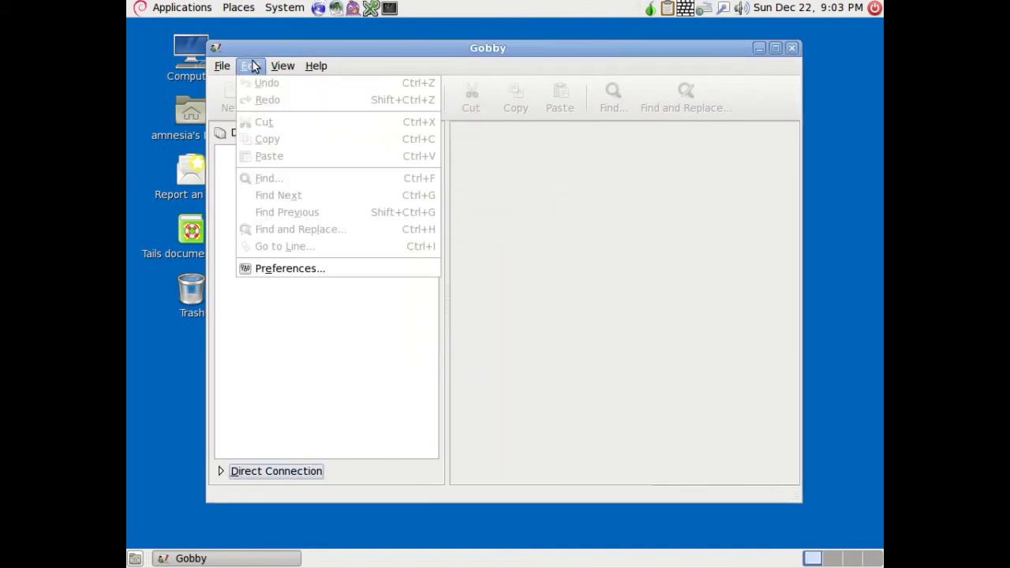
mouse_move(225, 71)
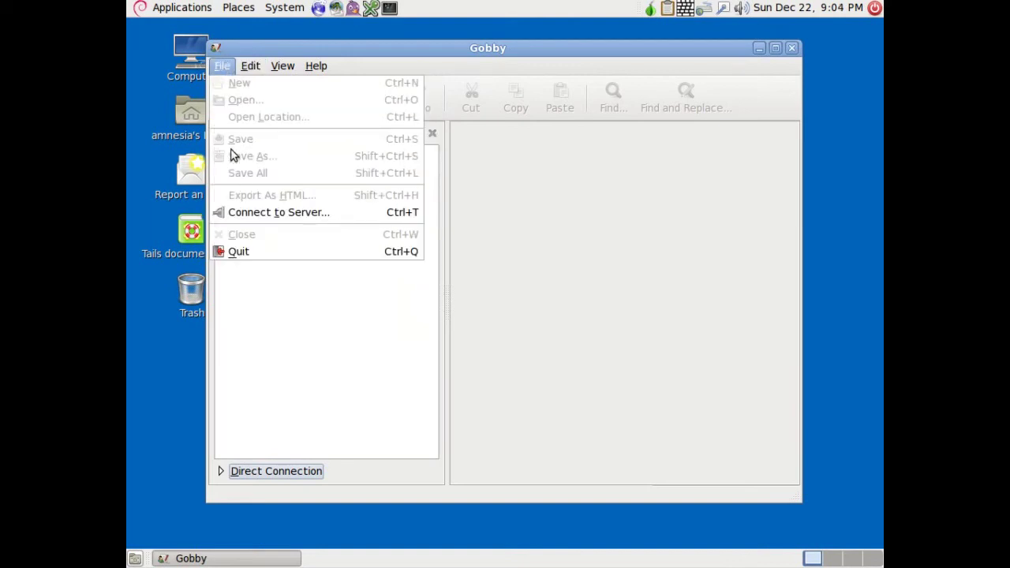
click(240, 252)
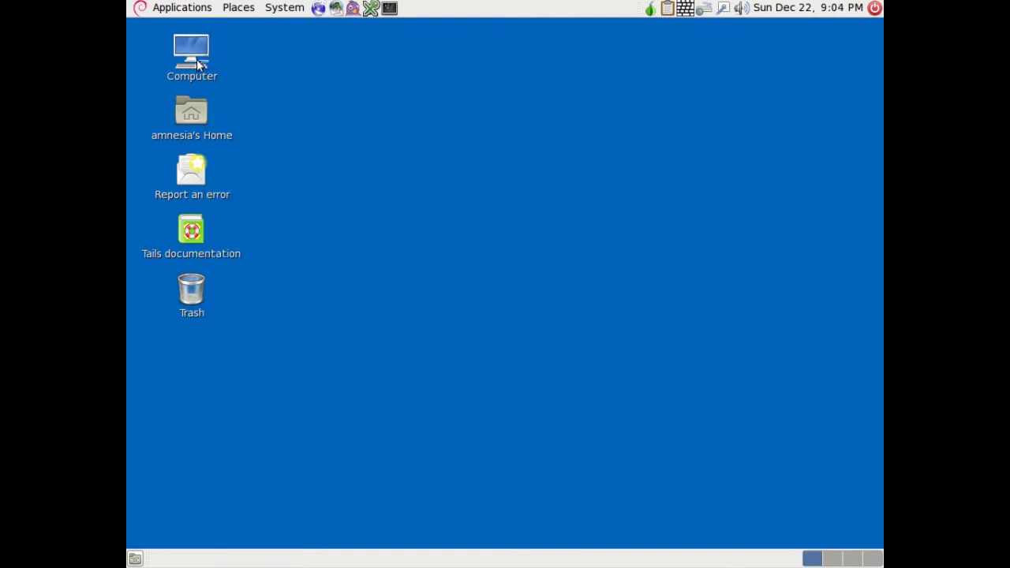
Look over the Office and Sound & Video applications, and launch Traverso without choosing a project directory.
click(197, 8)
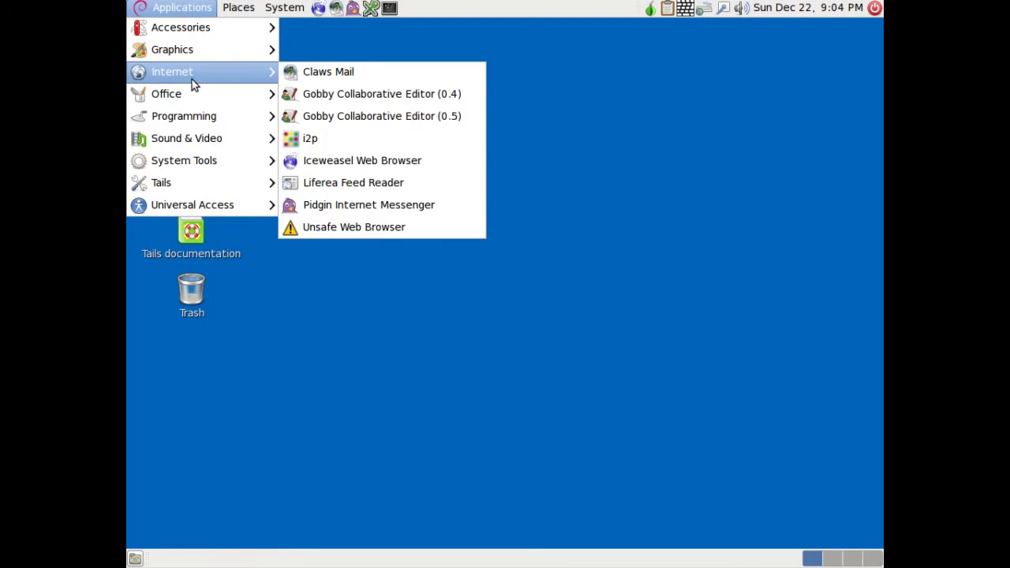
mouse_move(191, 99)
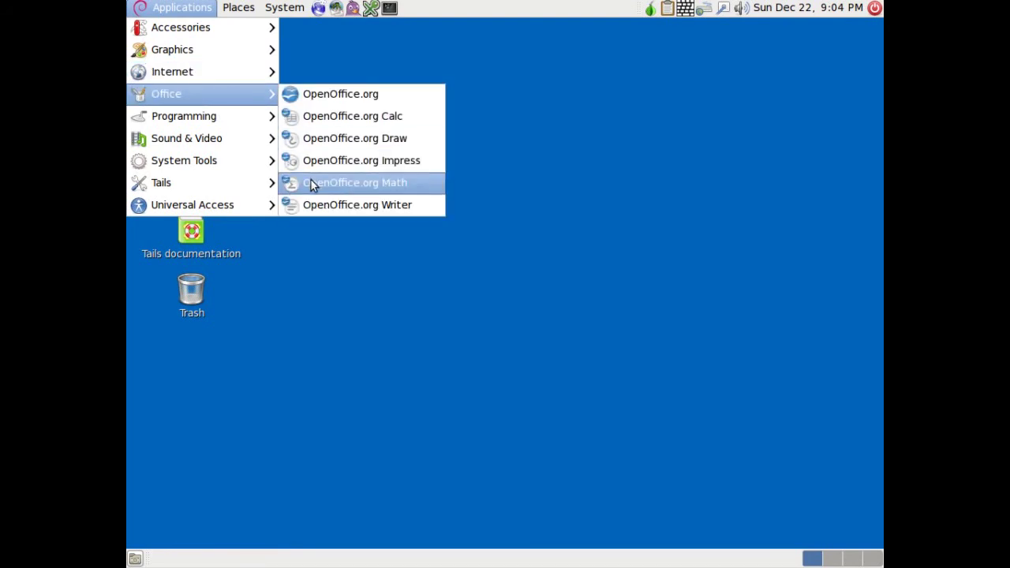
mouse_move(252, 117)
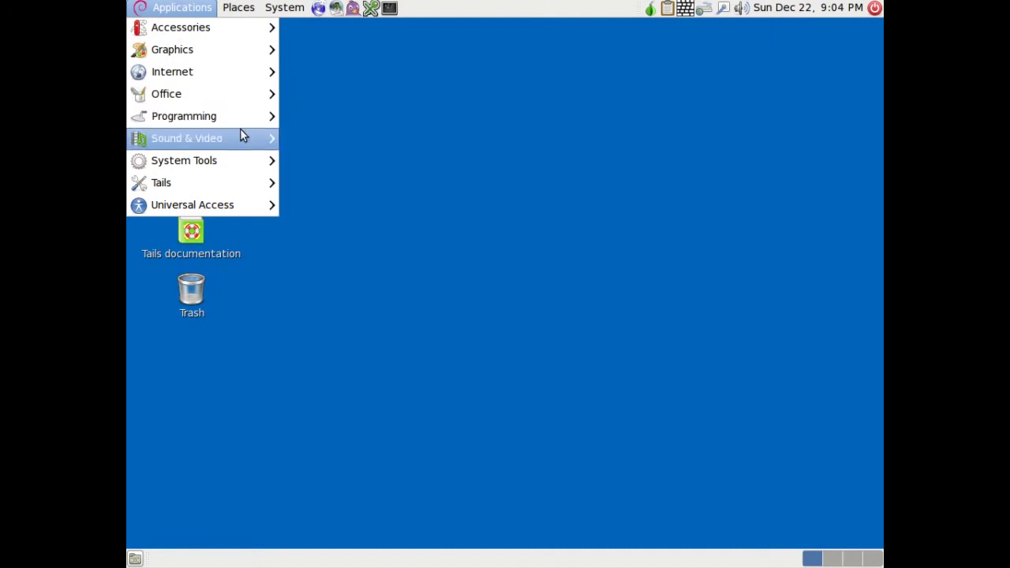
mouse_move(241, 135)
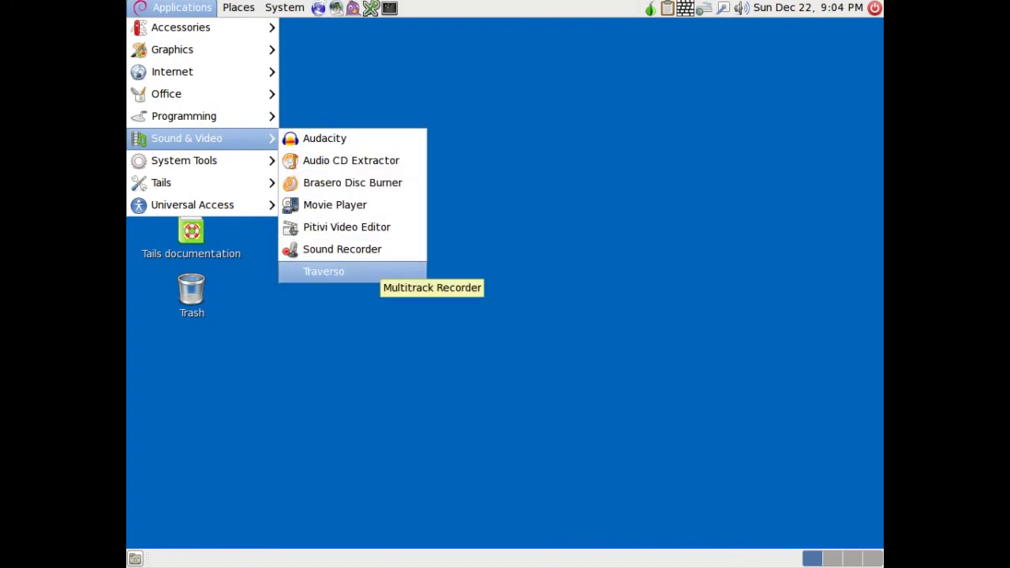
click(347, 271)
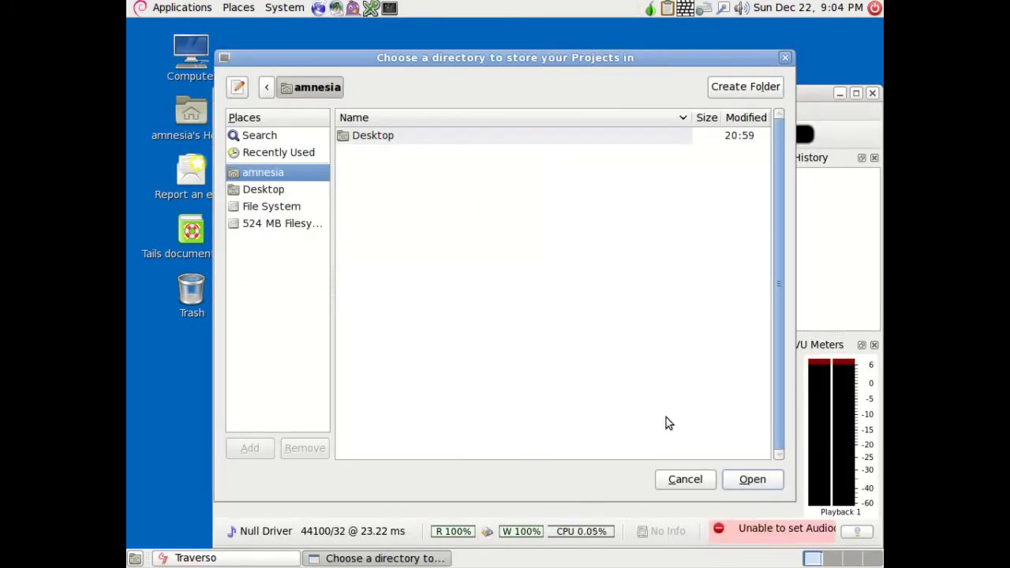
click(683, 479)
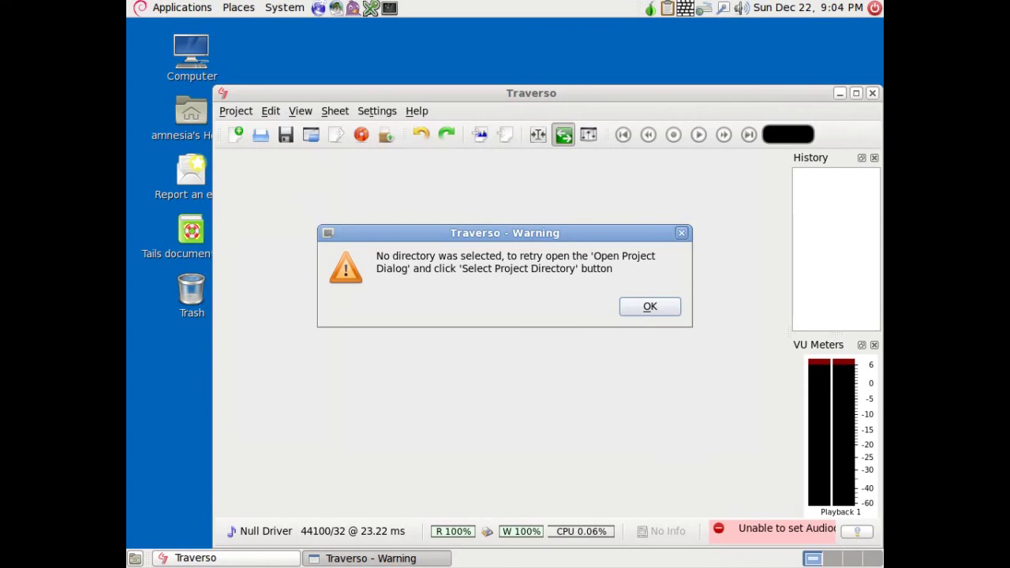
click(671, 316)
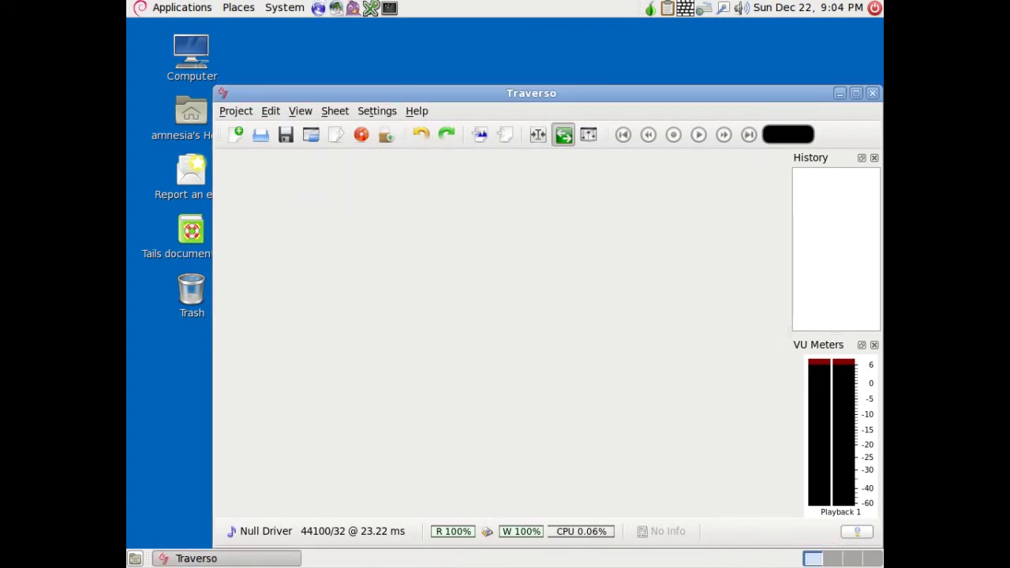
View Traverso's version and program information and dismiss it.
click(426, 112)
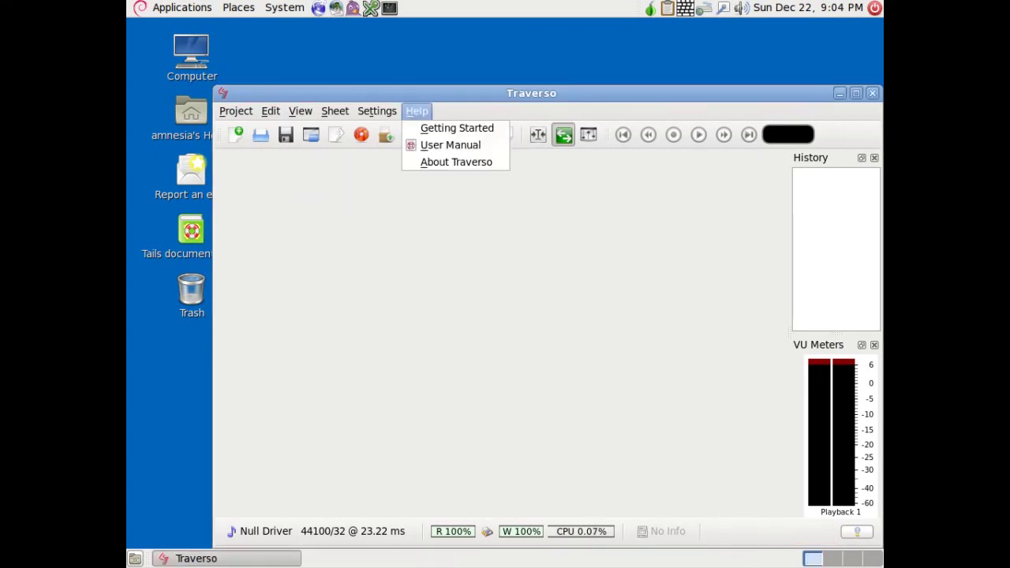
click(424, 161)
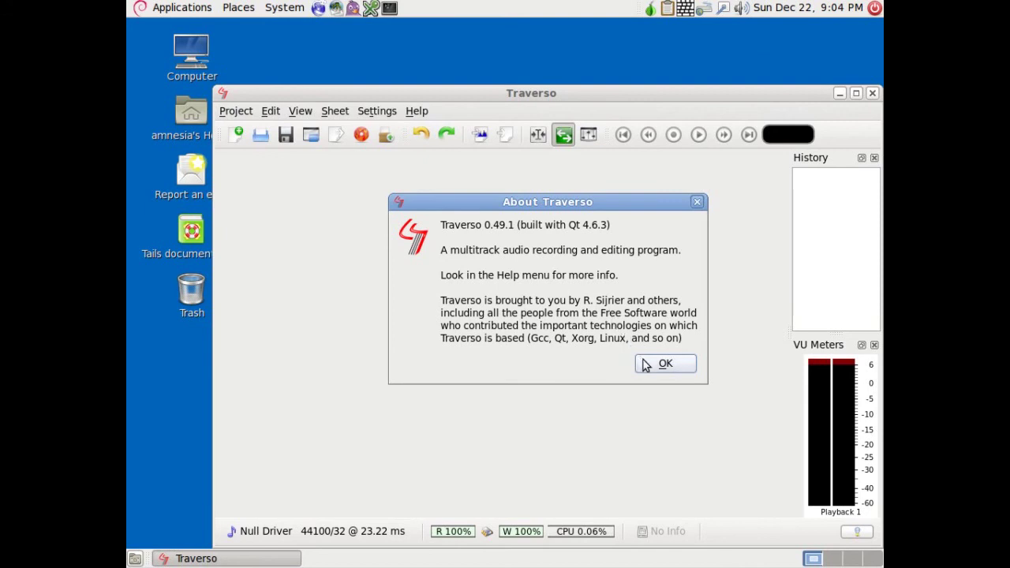
click(663, 371)
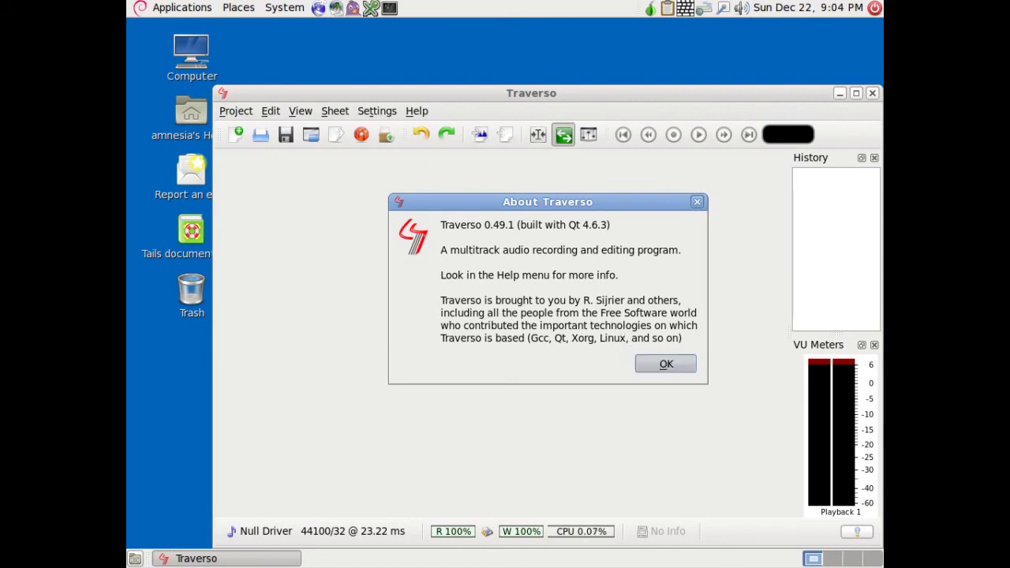
Look through Traverso's settings, including resample quality, and its project commands, and quit the program.
click(376, 112)
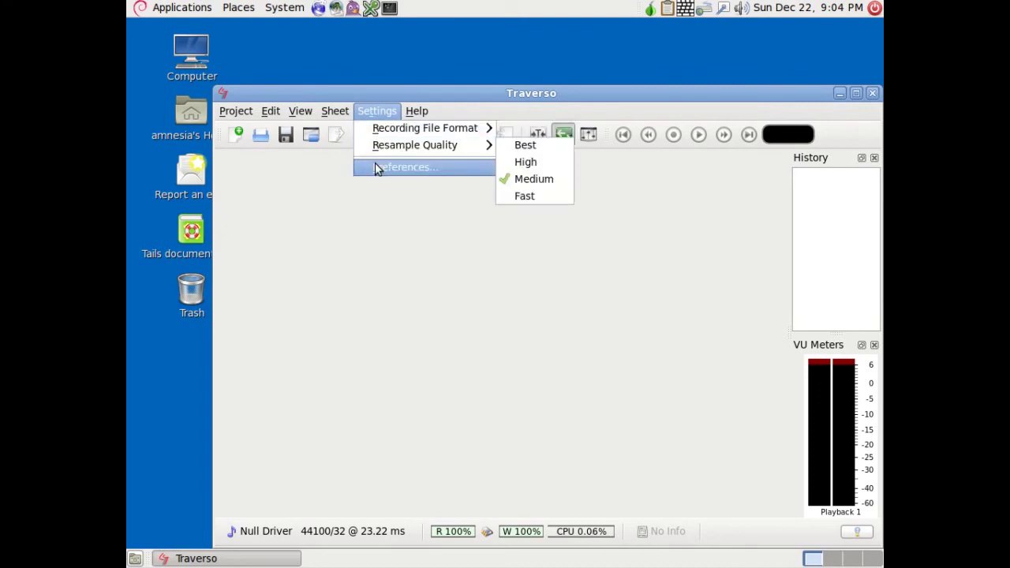
mouse_move(306, 114)
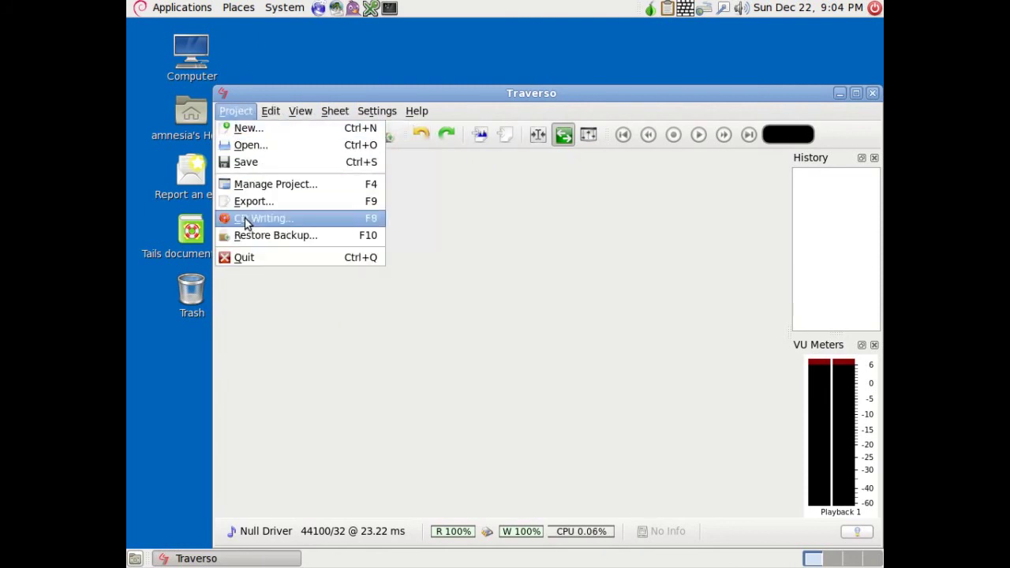
click(244, 257)
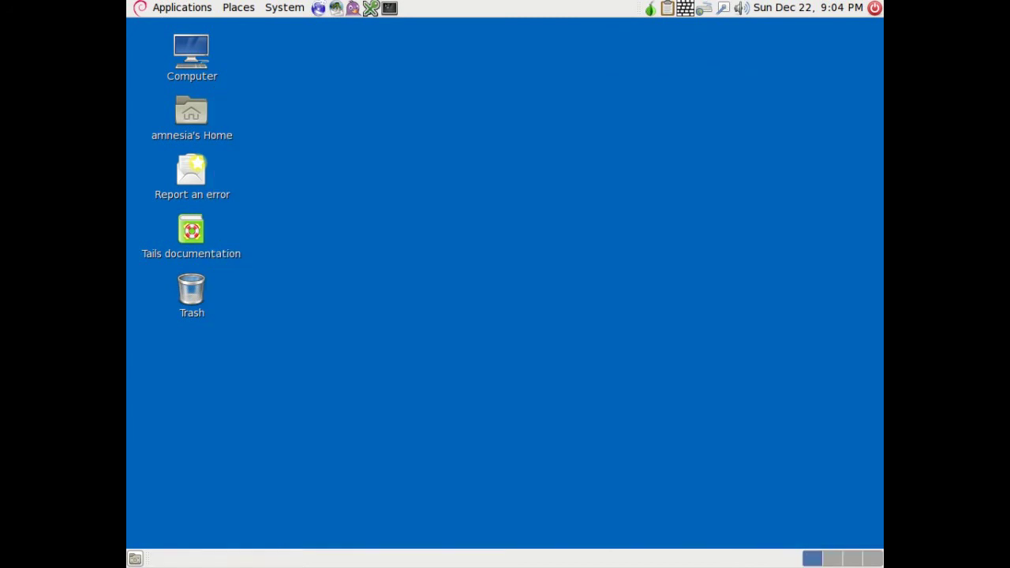
Look over the System Tools applications, and open the WhisperBack bug report form to view it before closing it.
click(180, 10)
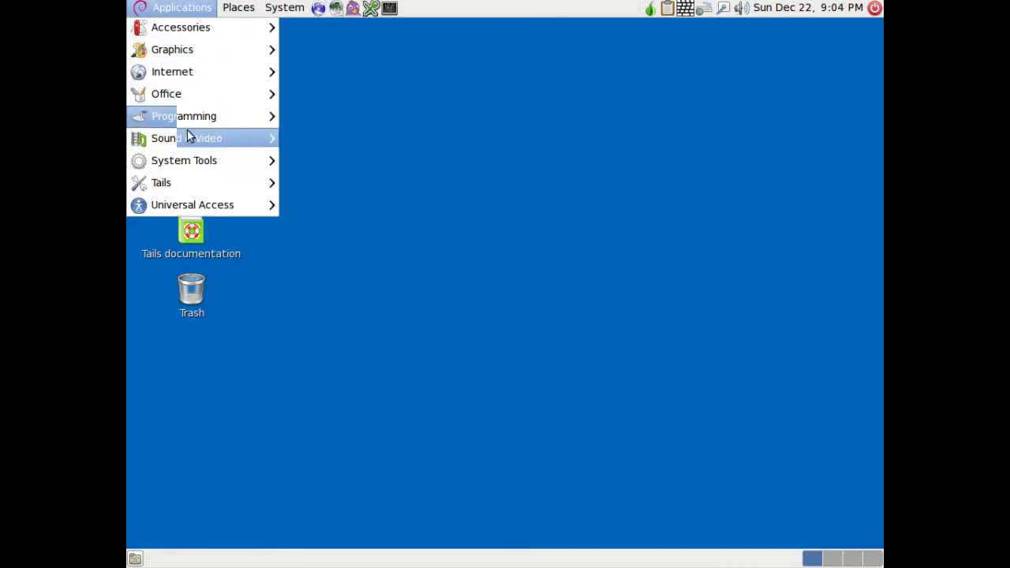
mouse_move(189, 158)
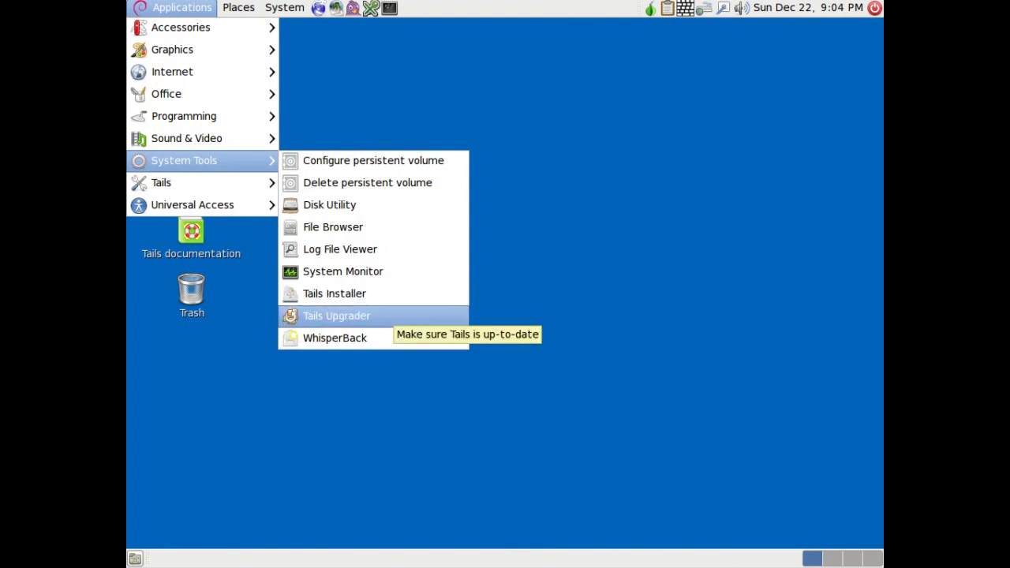
click(386, 338)
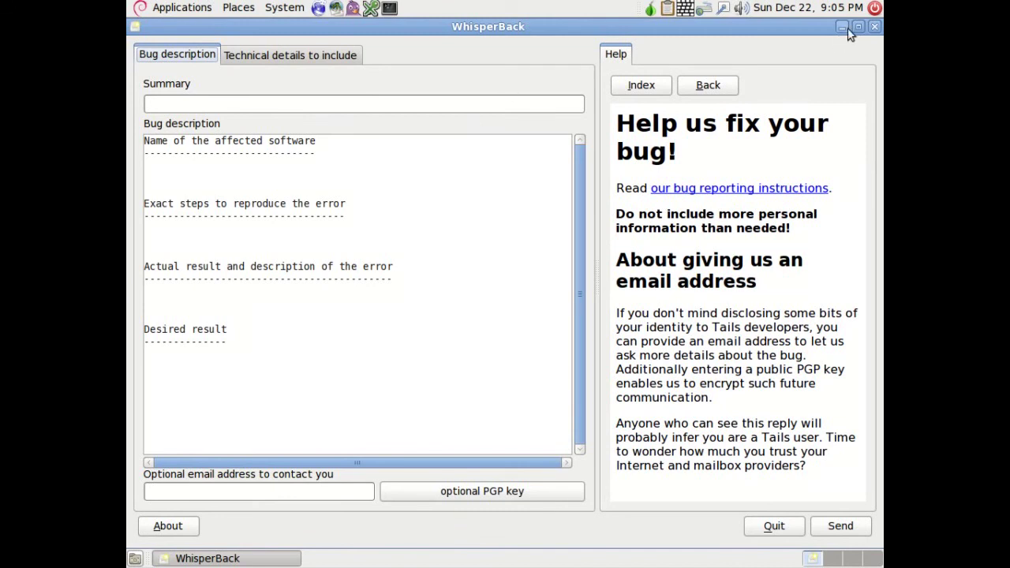
click(874, 28)
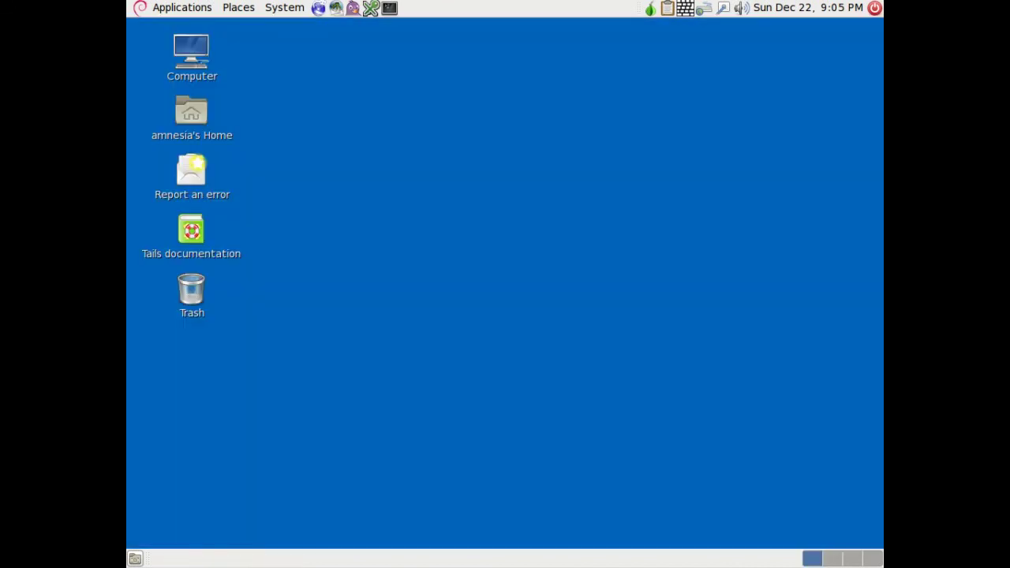
Look over the Tails and Universal Access applications, and try to check for an upgrade with Tails Upgrader.
click(185, 8)
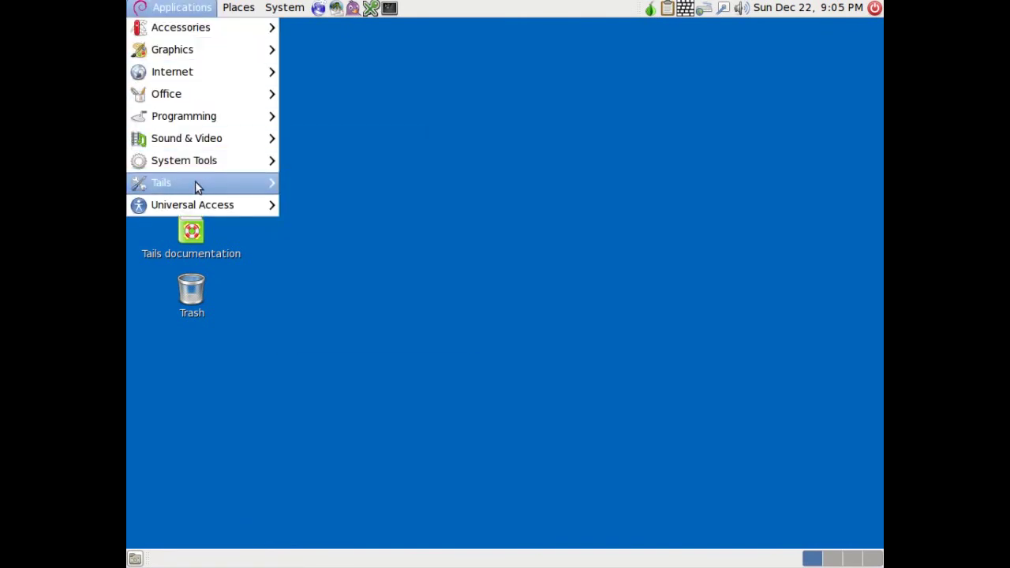
mouse_move(197, 183)
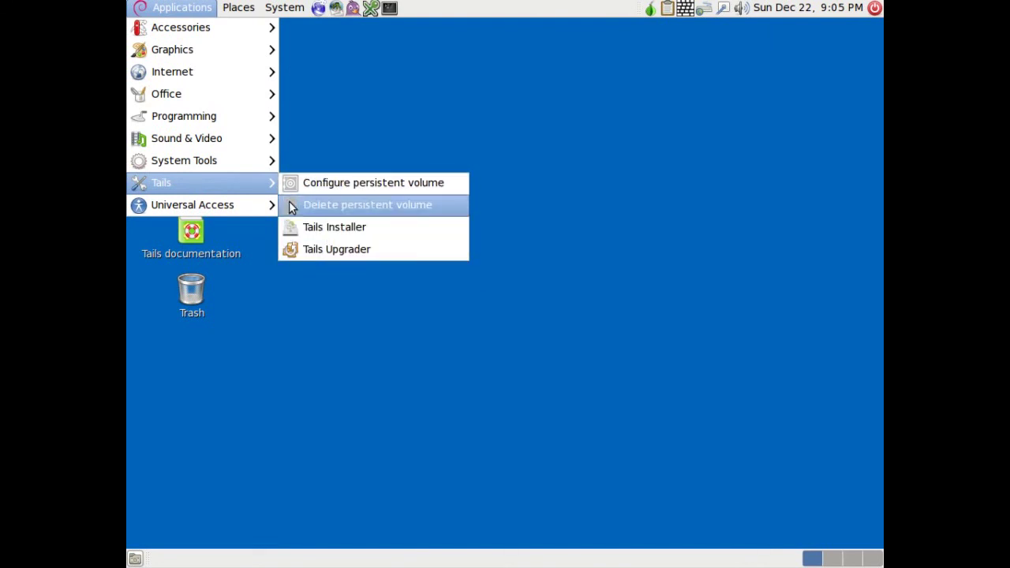
mouse_move(258, 203)
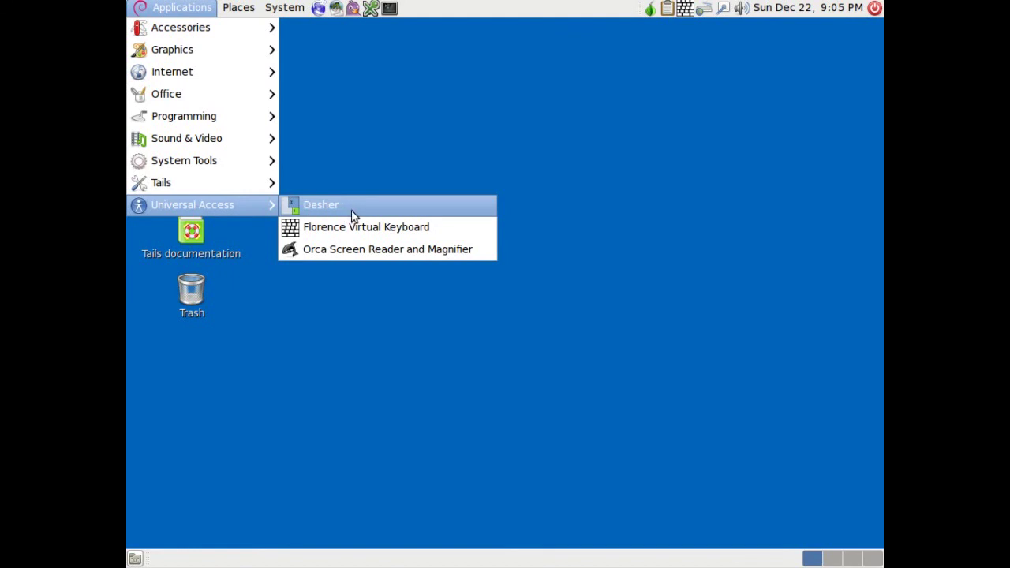
mouse_move(253, 183)
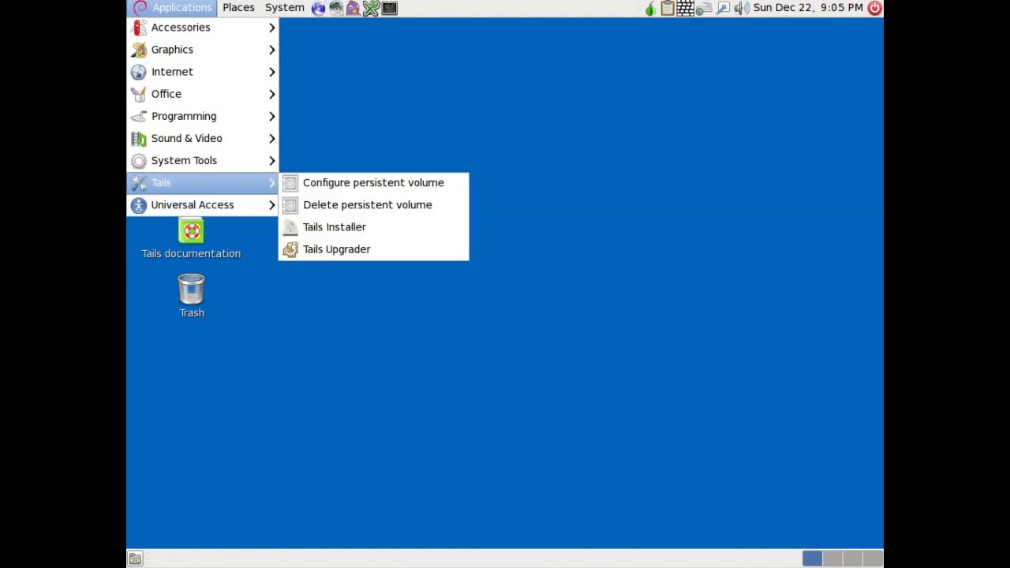
click(345, 249)
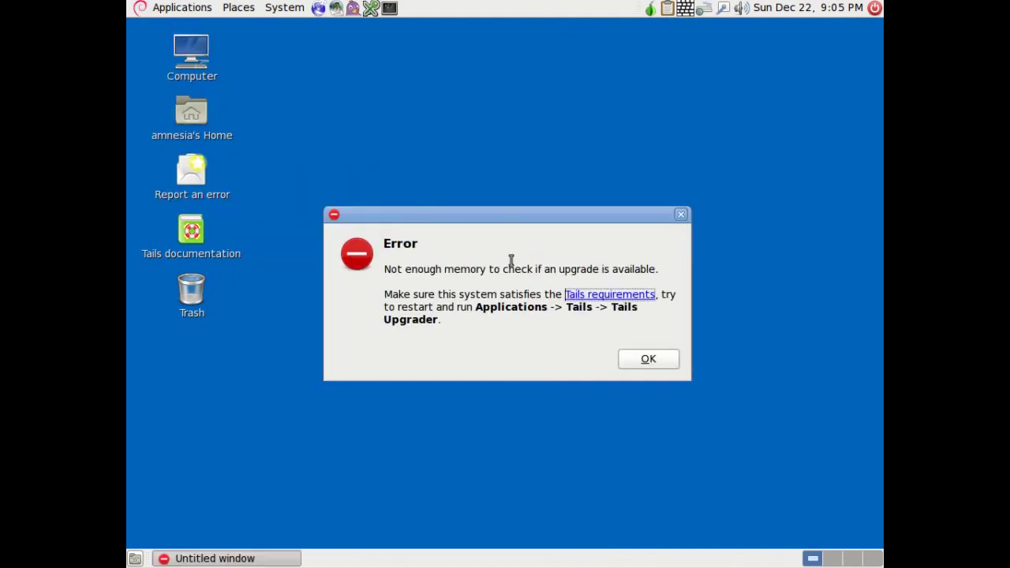
click(643, 363)
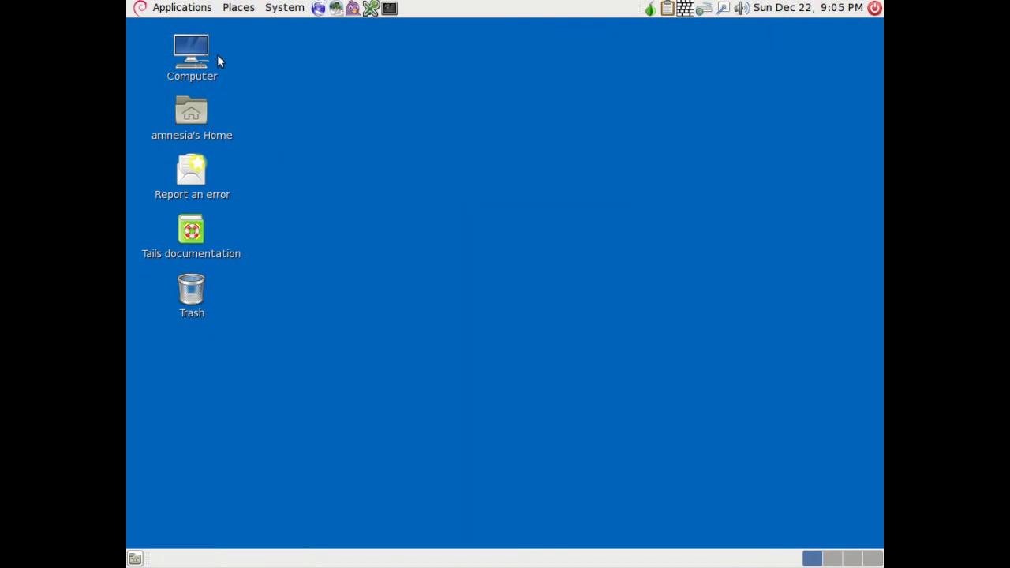
Launch Tails Installer, review its clone, install and upgrade options, and close it.
click(196, 9)
mouse_move(238, 183)
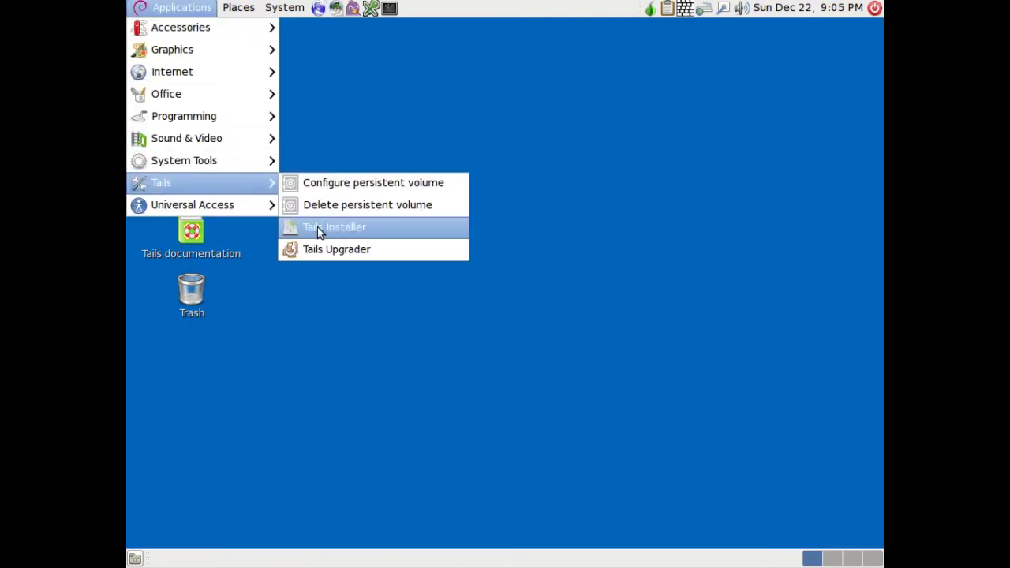
click(399, 228)
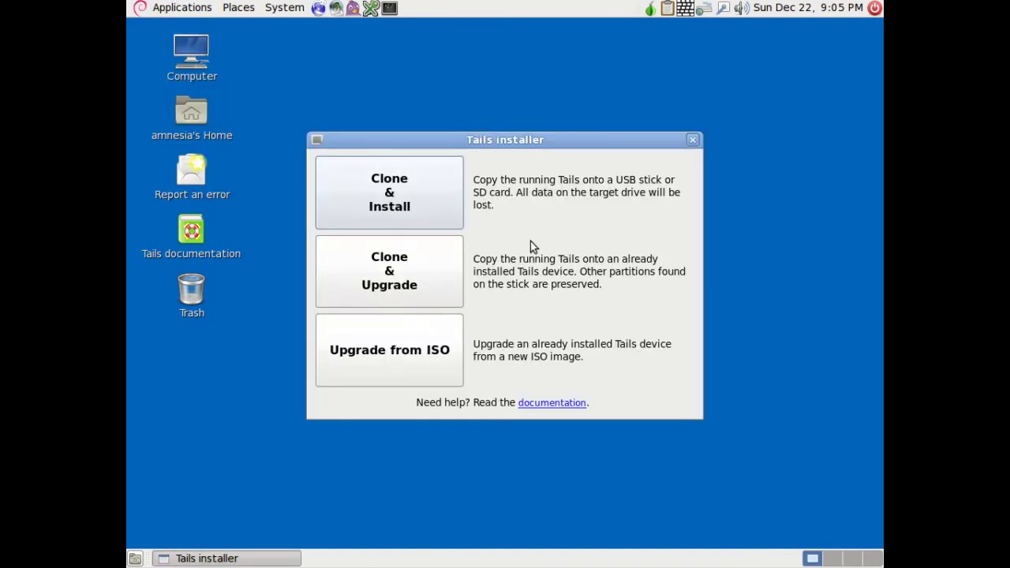
click(693, 140)
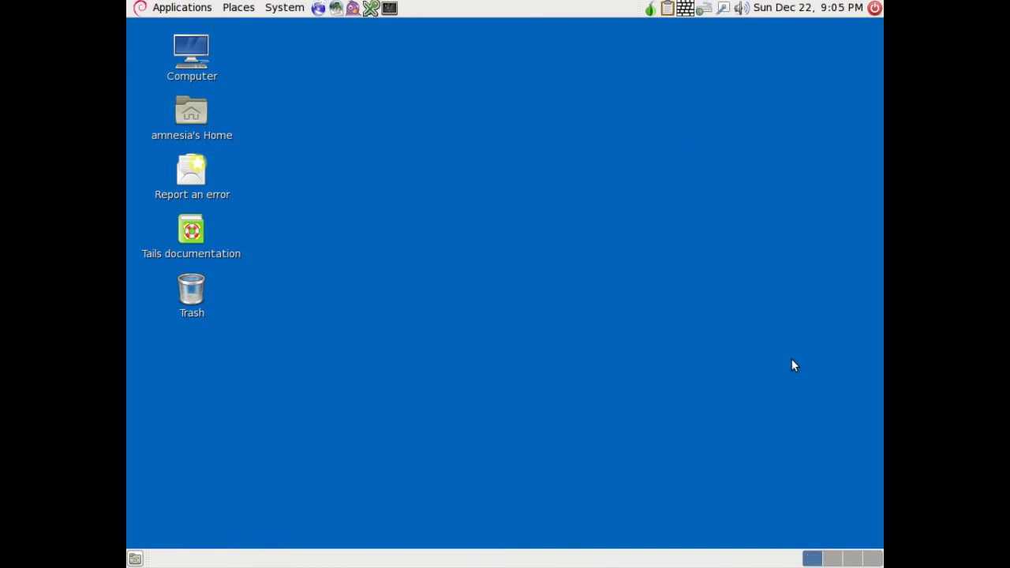